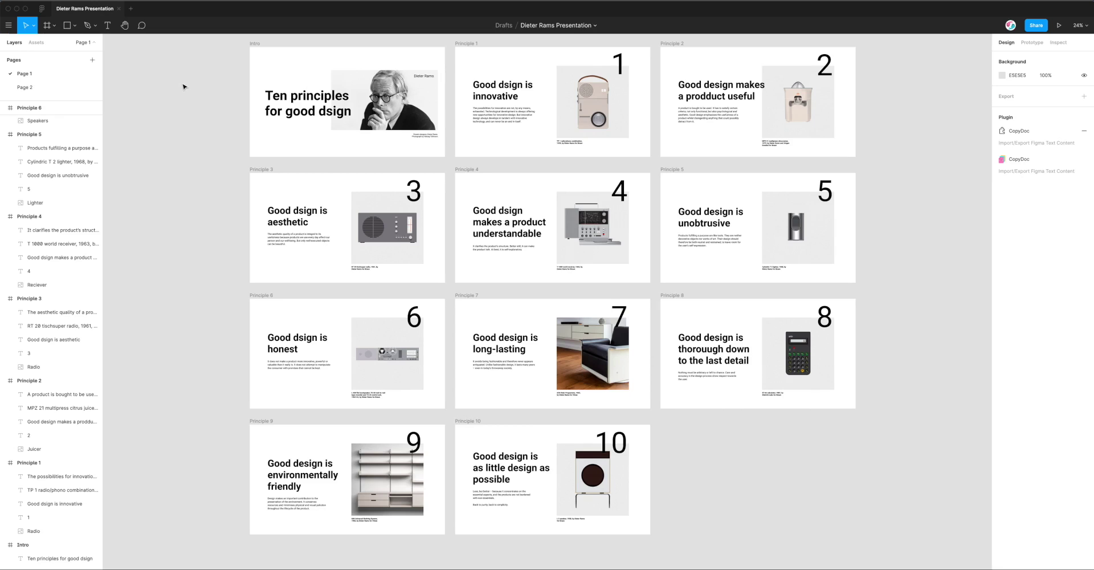
Step: Return to the Dieter Rams presentation and launch the CopyDoc Text Kit plugin from the canvas menu
left_click(42, 10)
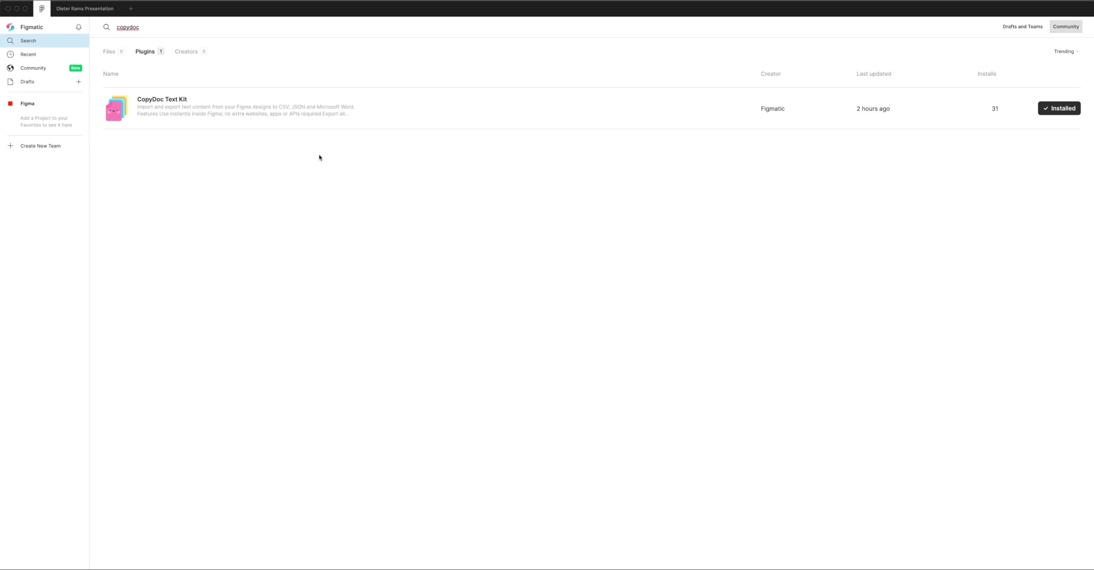
left_click(80, 11)
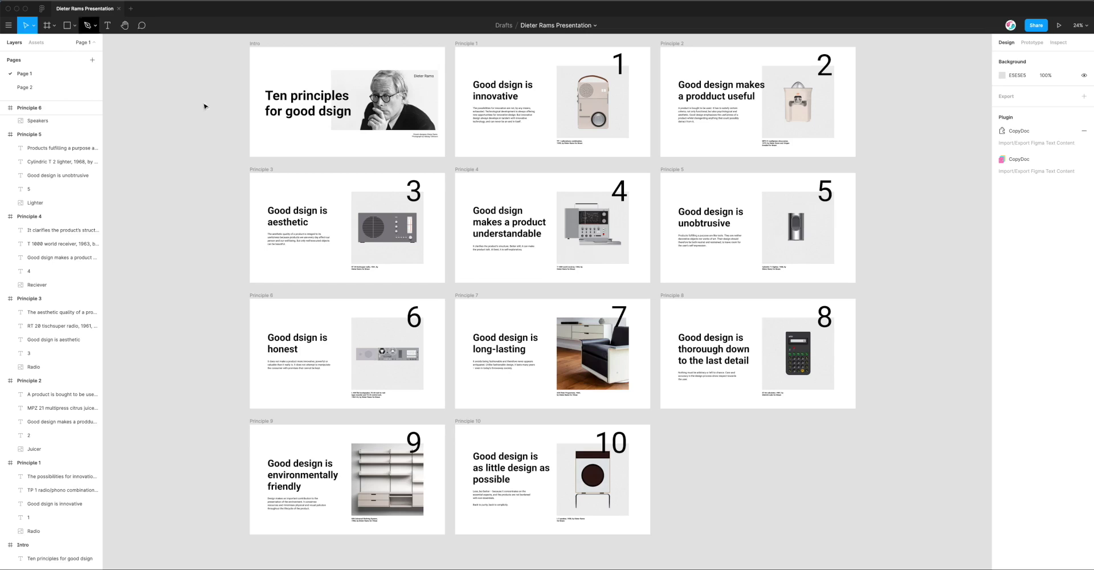
right_click(447, 165)
mouse_move(463, 187)
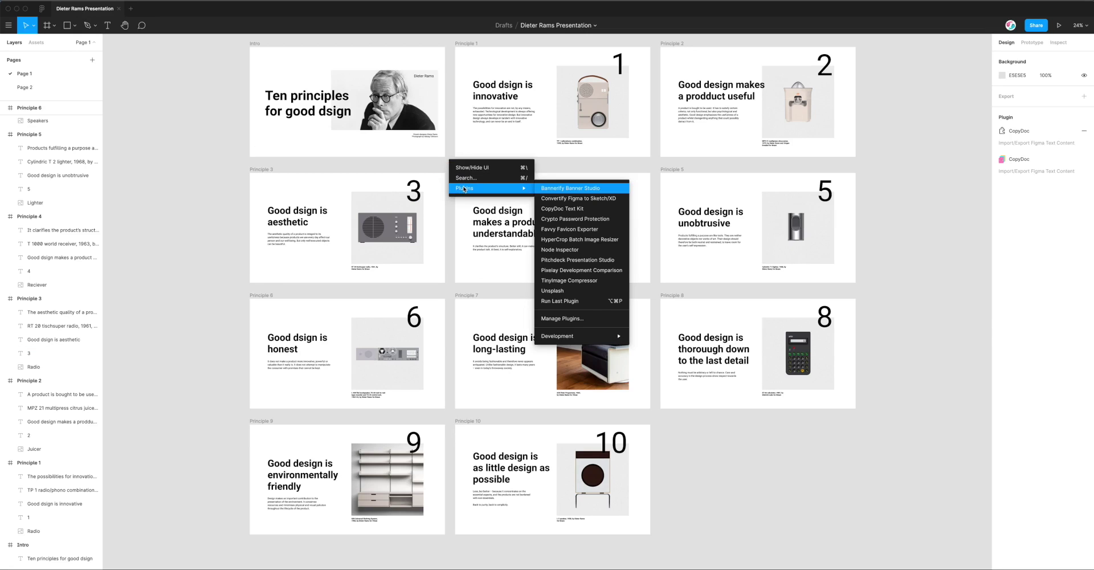
left_click(552, 209)
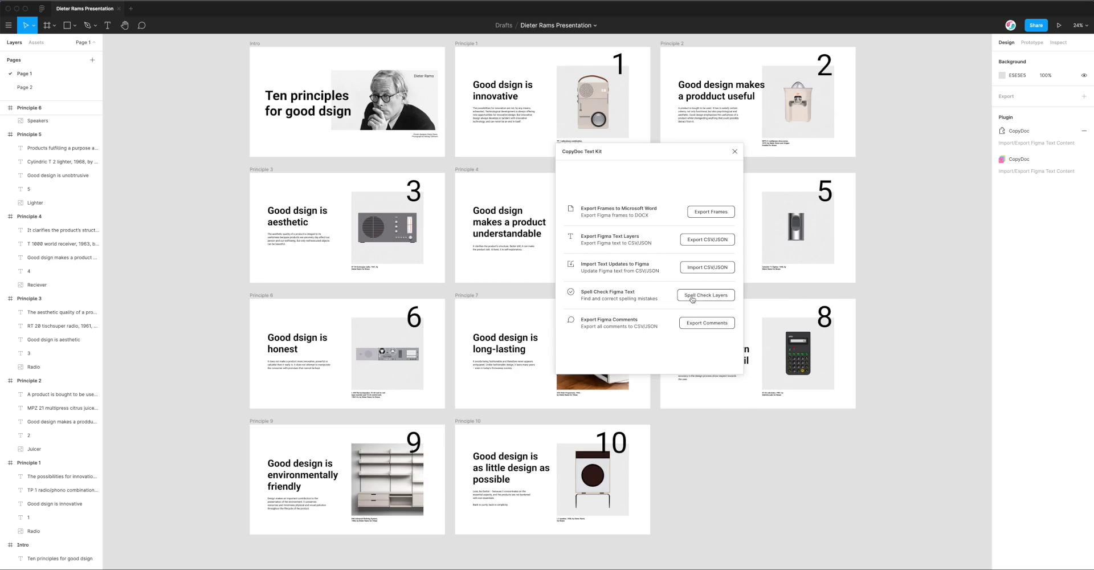
Step: Spell check the slides' text layers with the language set to English (Australia)
left_click(701, 295)
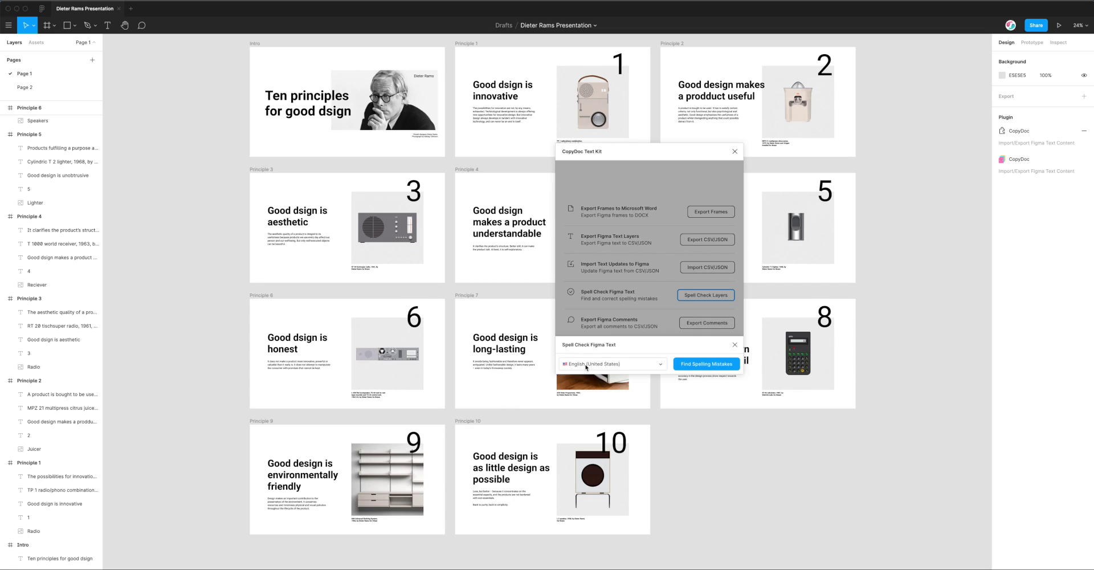
left_click(601, 367)
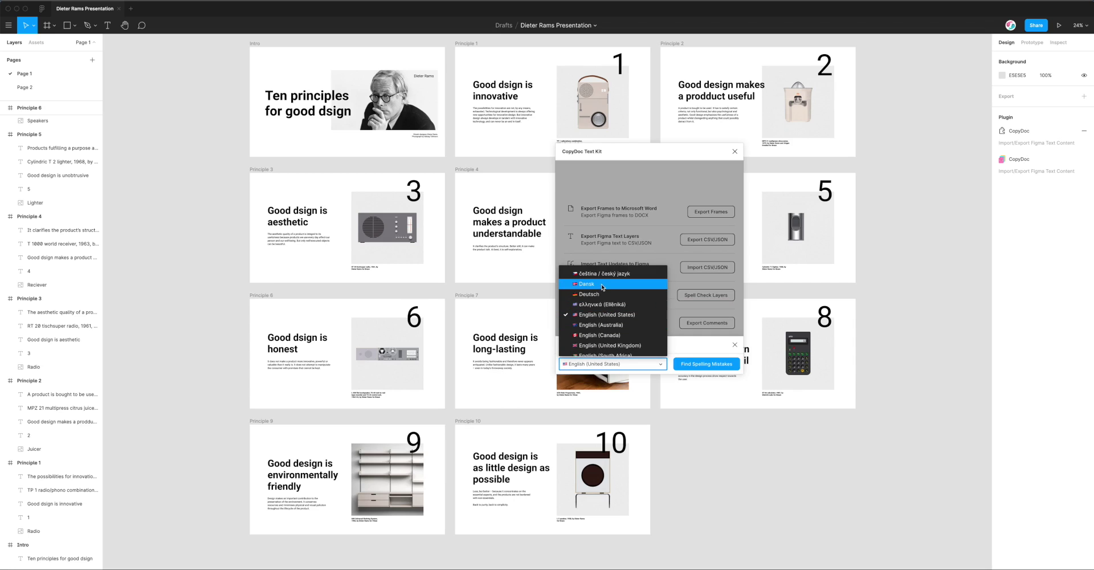
scroll(600, 296, "down", 1)
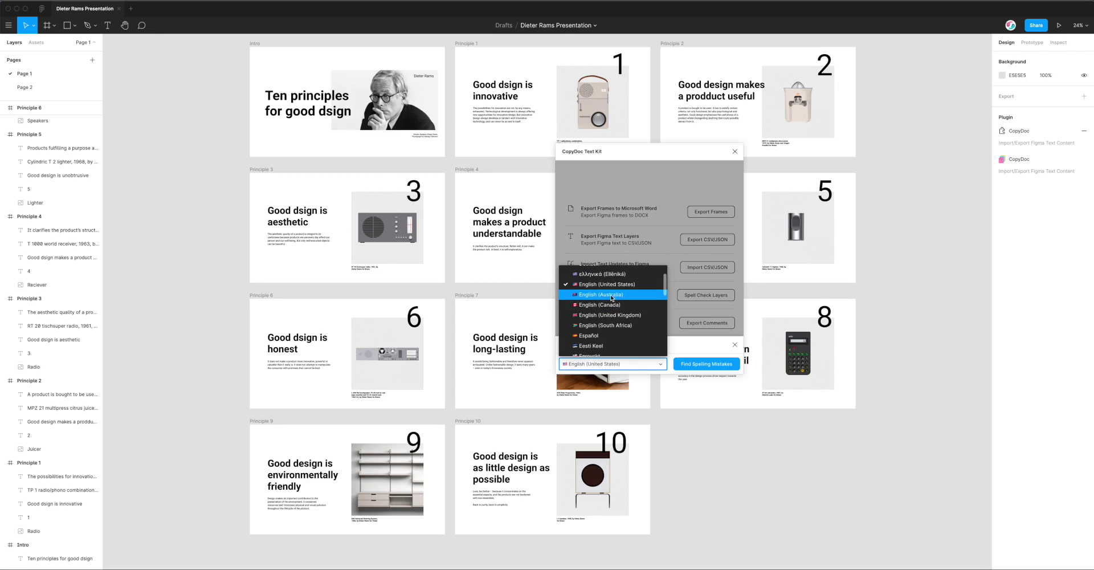
scroll(612, 313, "down", 2)
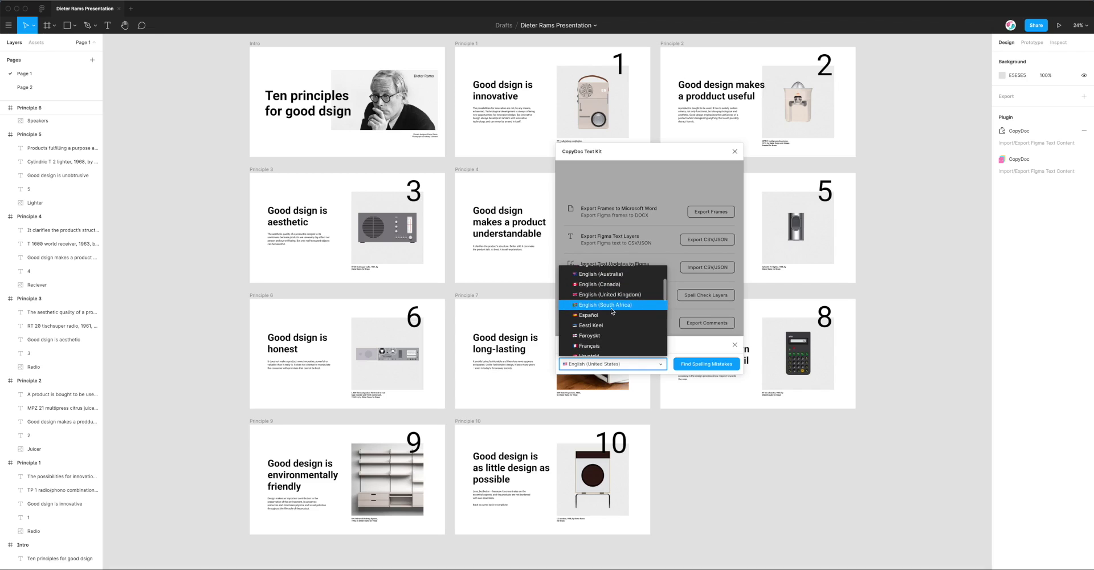
scroll(609, 308, "down", 5)
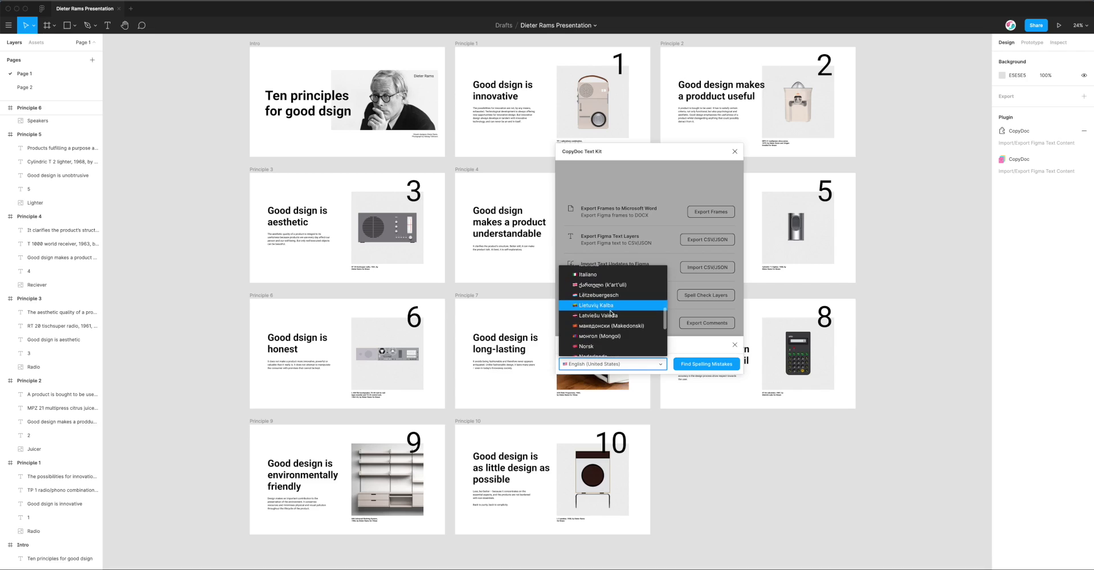
scroll(609, 312, "down", 2)
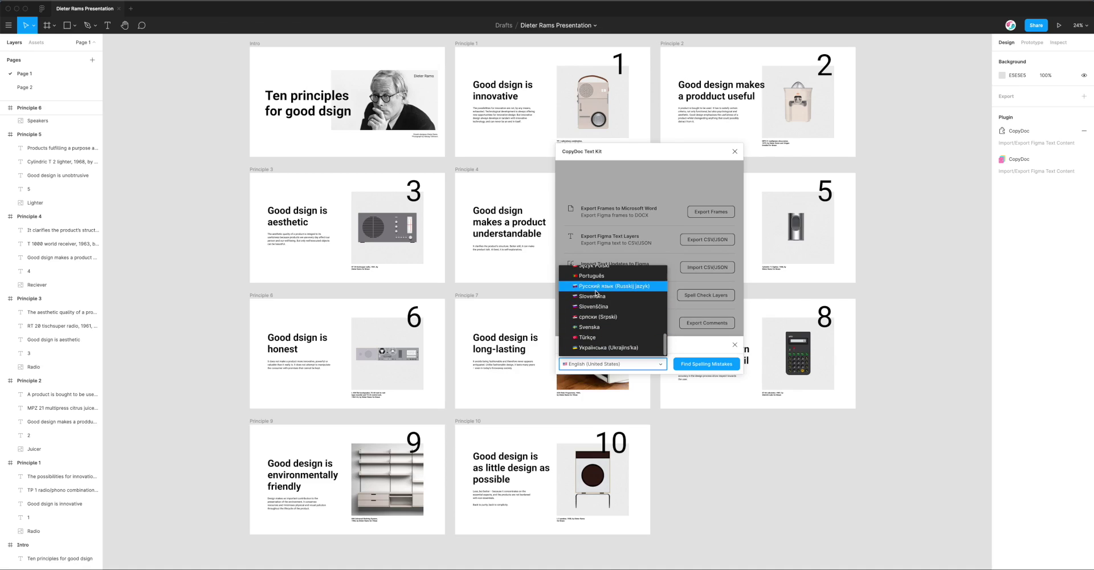
scroll(597, 292, "up", 10)
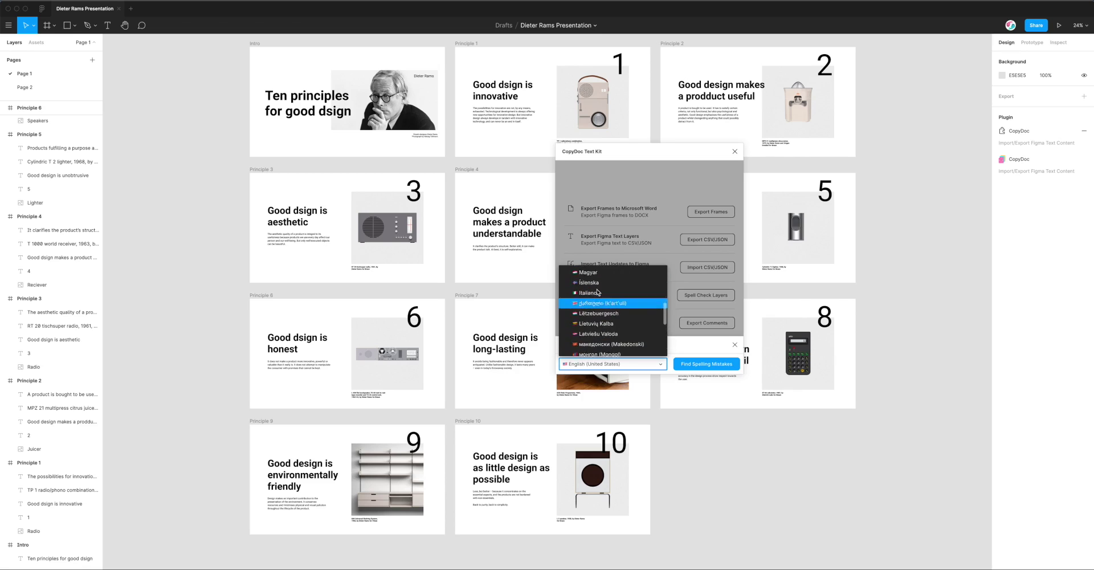
scroll(587, 311, "down", 1)
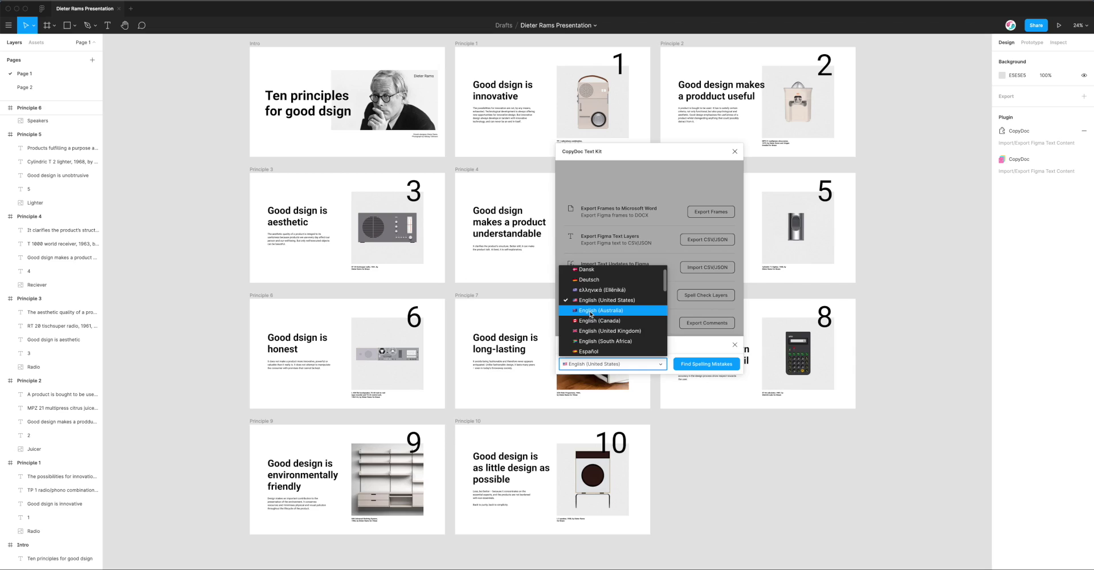
left_click(586, 311)
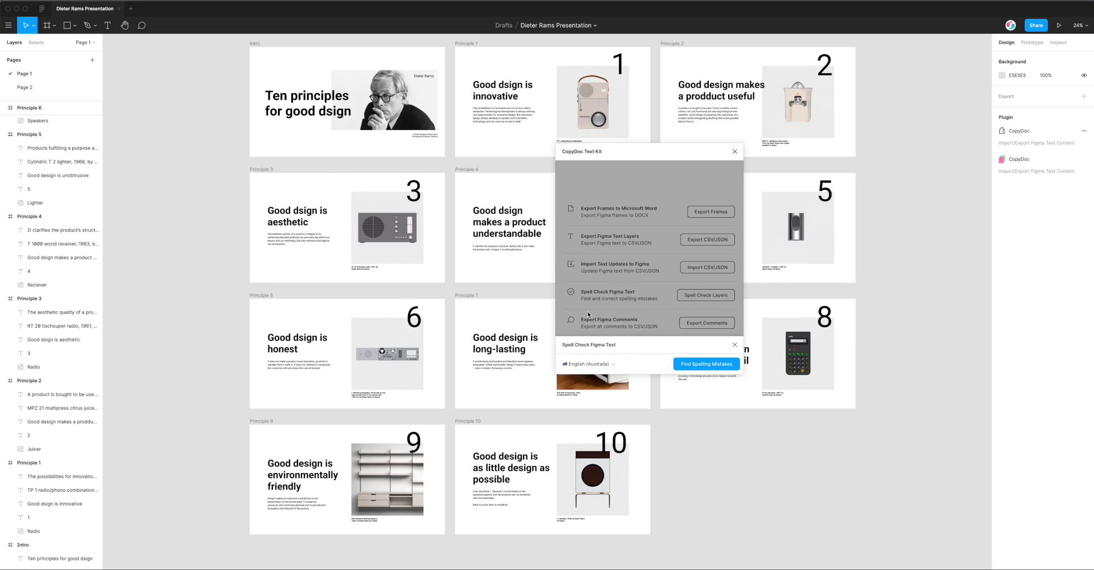
left_click(700, 365)
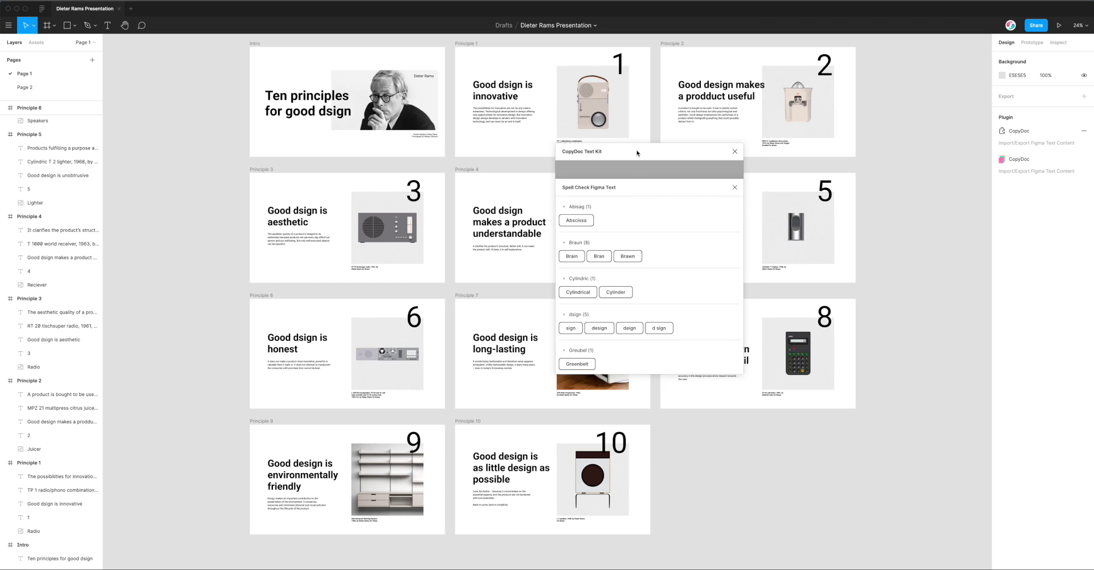
Step: Nudge the plugin window aside and review the spell check results, including dsign (5), Braun and Cylindric
left_click_drag(637, 152, 649, 154)
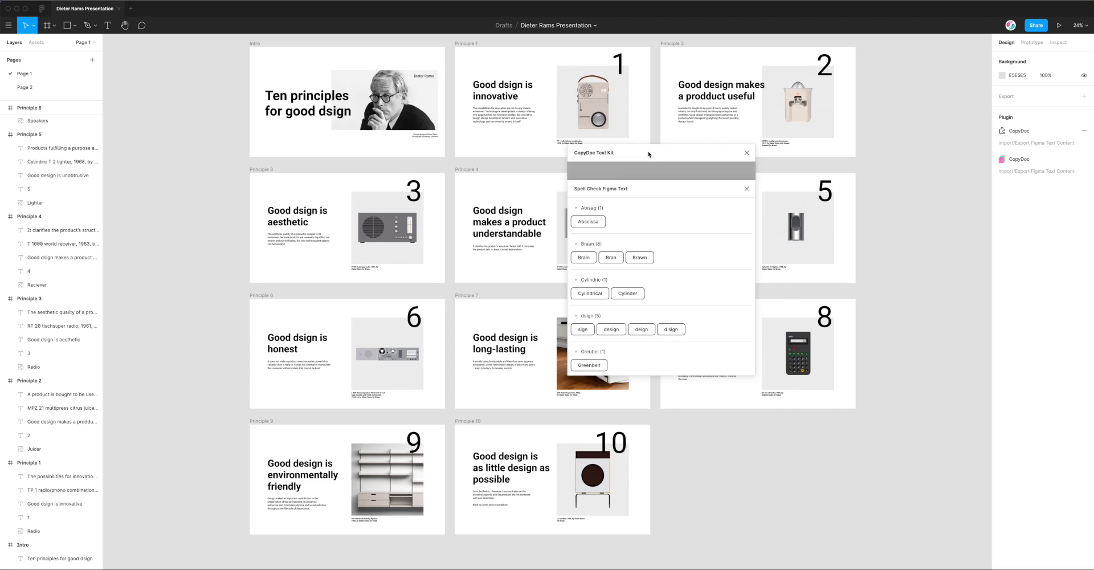
scroll(685, 251, "down", 2)
scroll(740, 227, "up", 2)
scroll(684, 222, "down", 2)
scroll(684, 222, "down", 10)
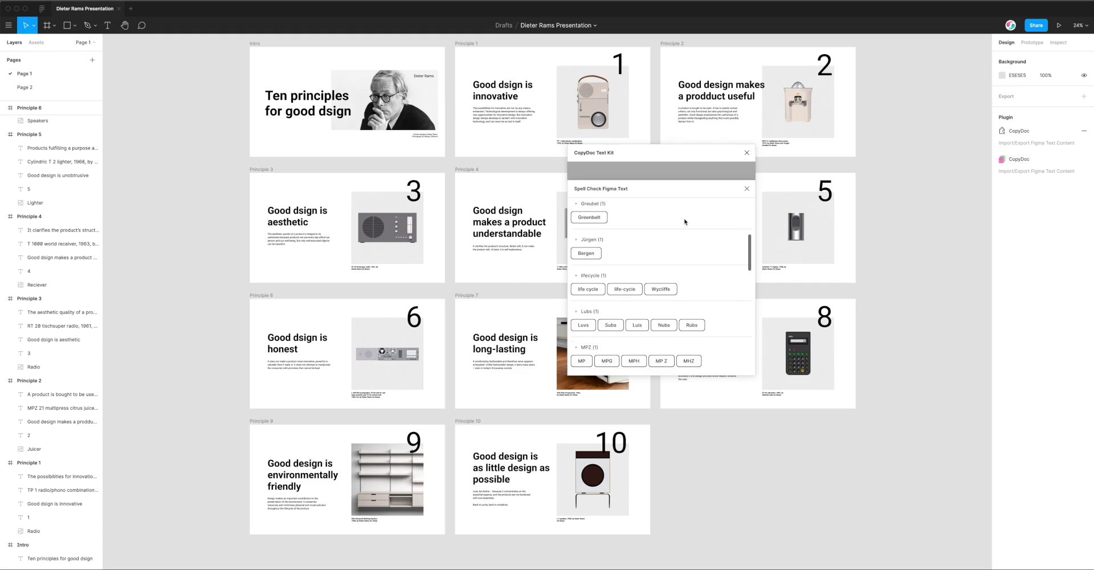
scroll(684, 221, "down", 10)
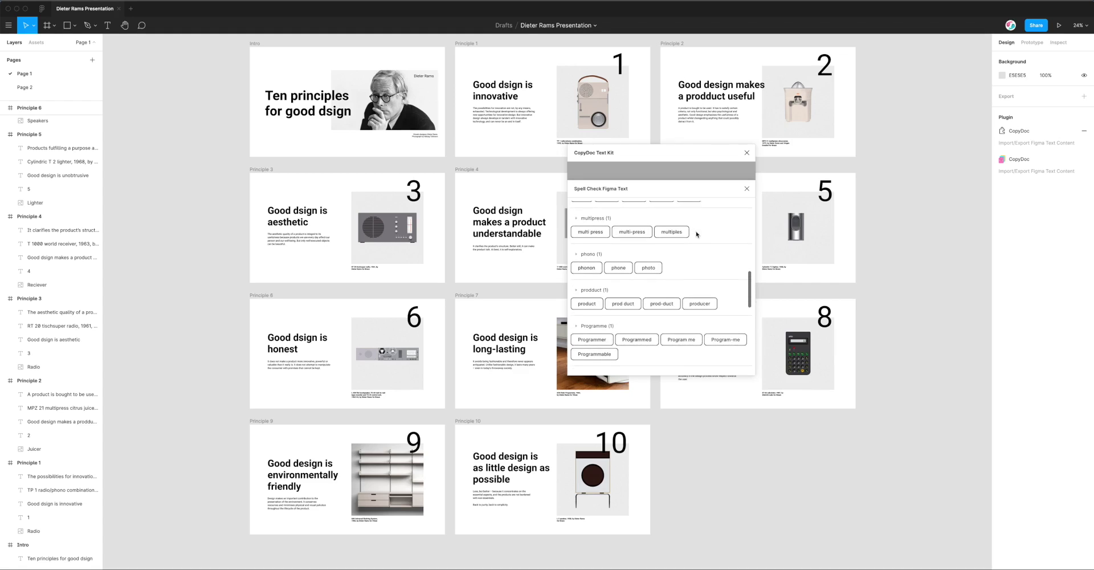
scroll(695, 238, "down", 8)
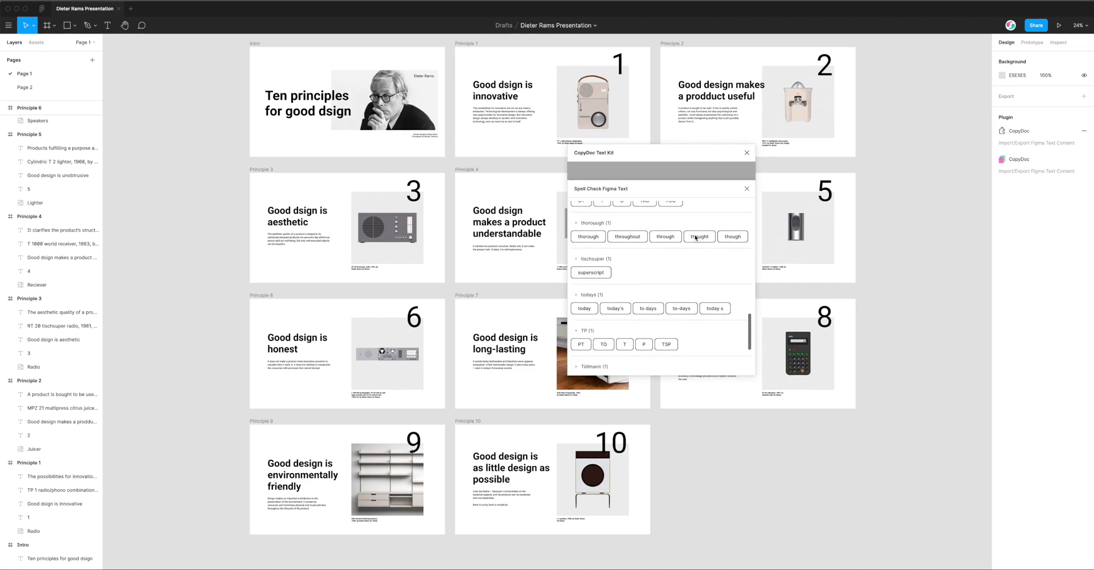
scroll(690, 258, "up", 2)
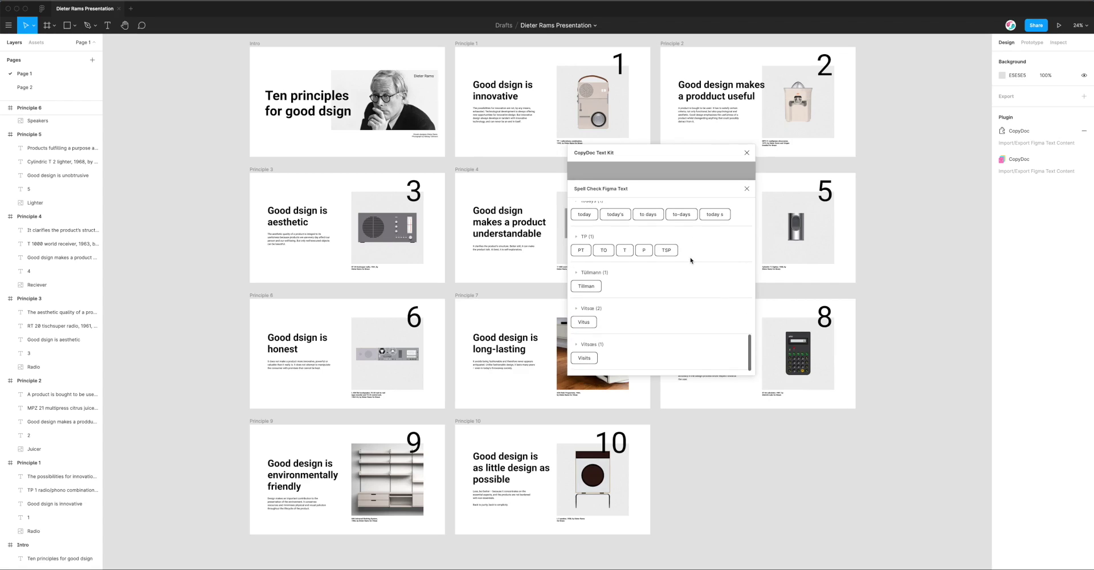
scroll(688, 258, "up", 8)
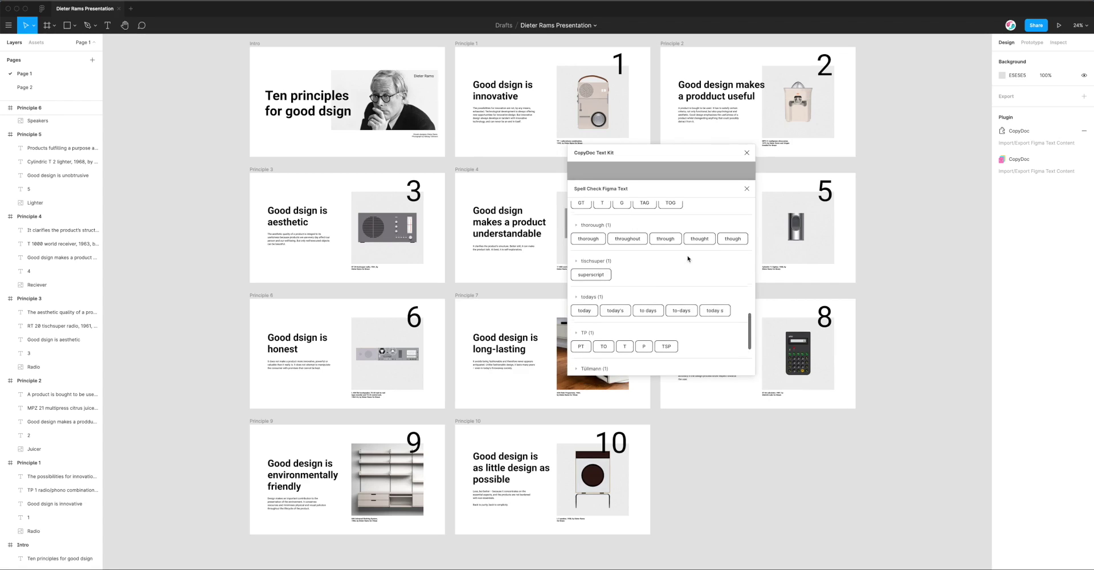
scroll(687, 258, "up", 6)
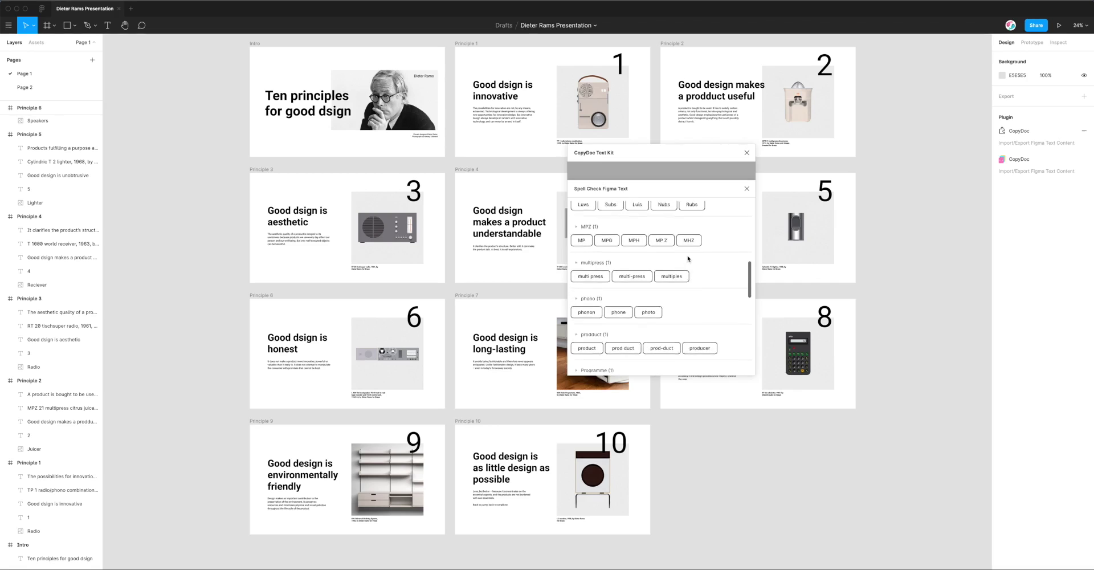
scroll(688, 258, "up", 3)
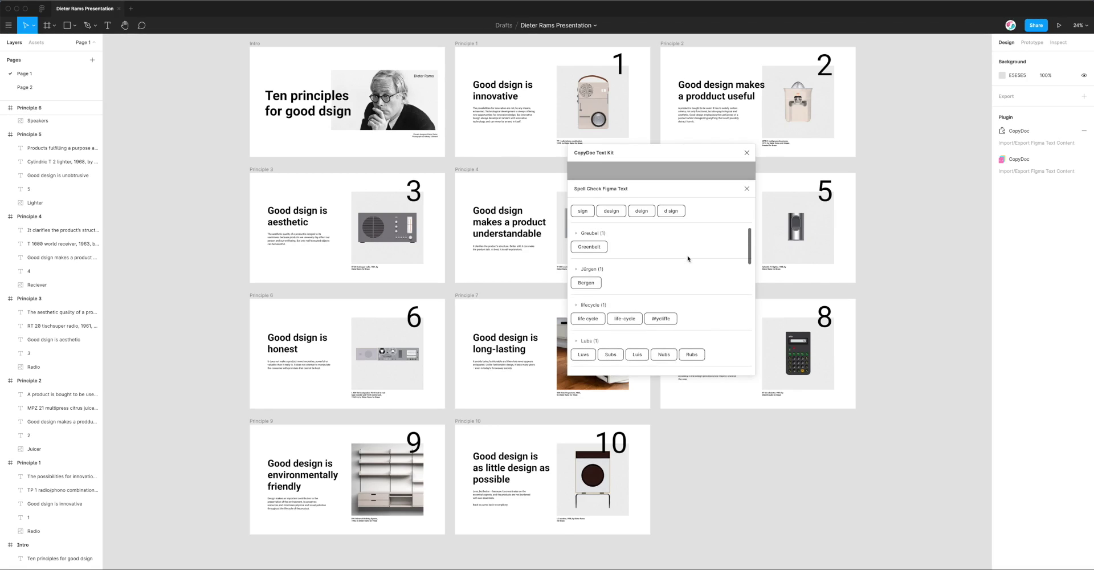
scroll(688, 258, "up", 3)
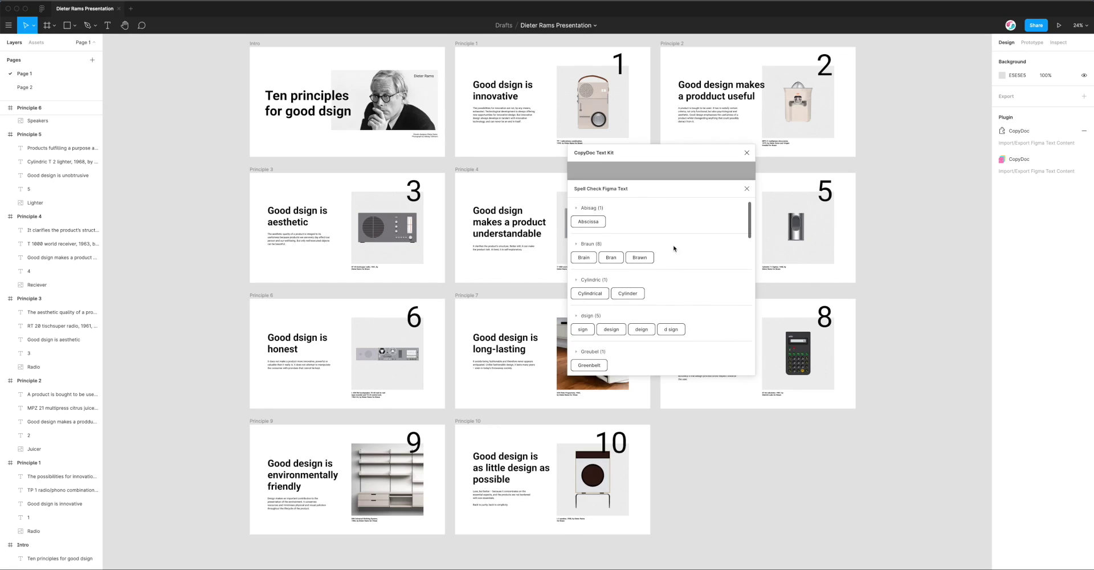
scroll(677, 250, "up", 2)
scroll(633, 285, "down", 3)
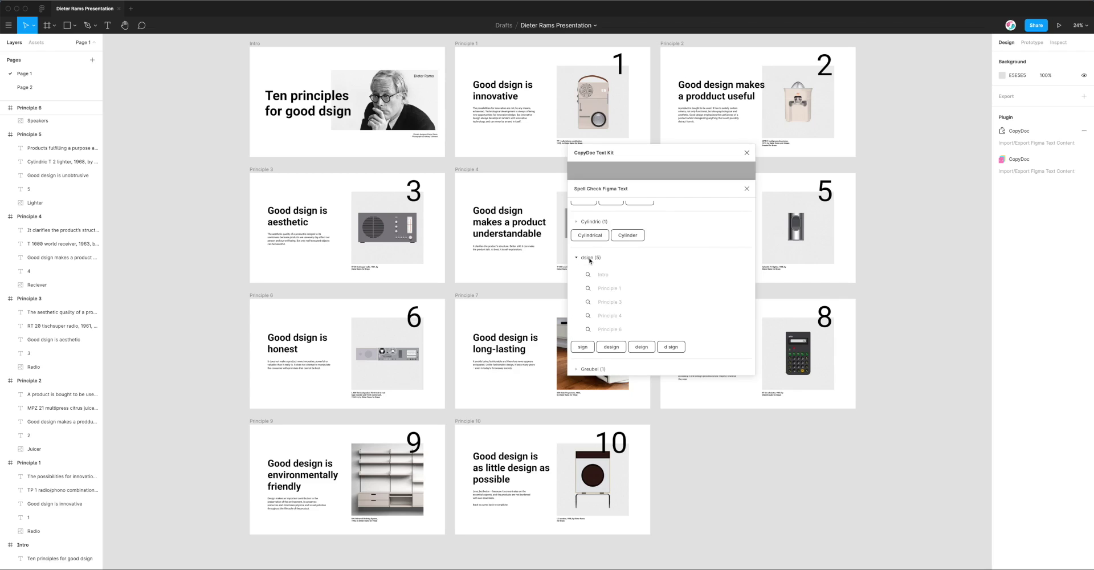
Step: Locate the 'dsign' headings on the Principle 3 and Intro slides, then collapse the dsign group
scroll(591, 261, "down", 2)
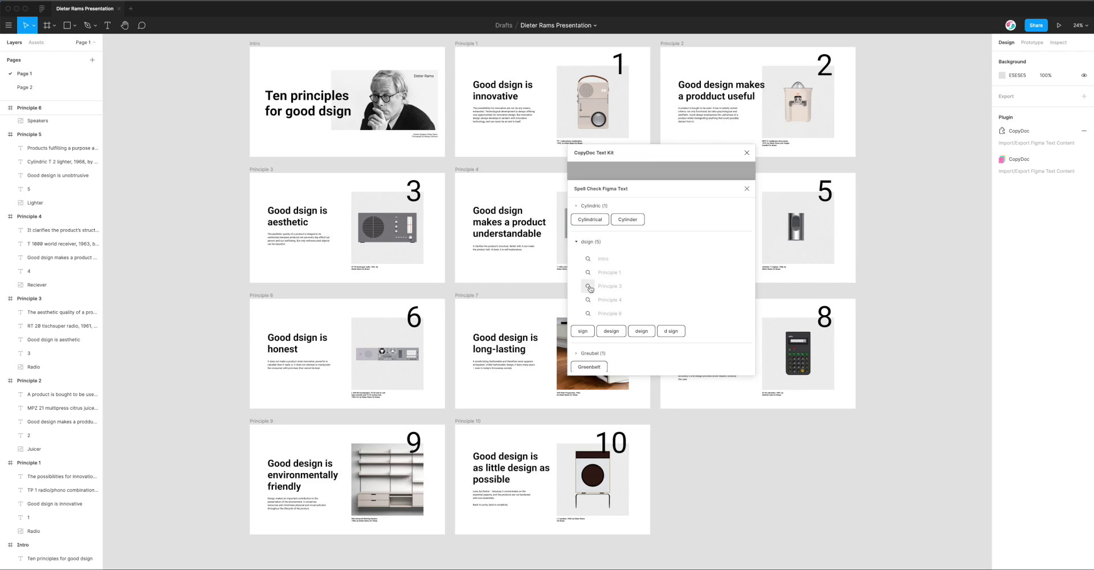
left_click(589, 286)
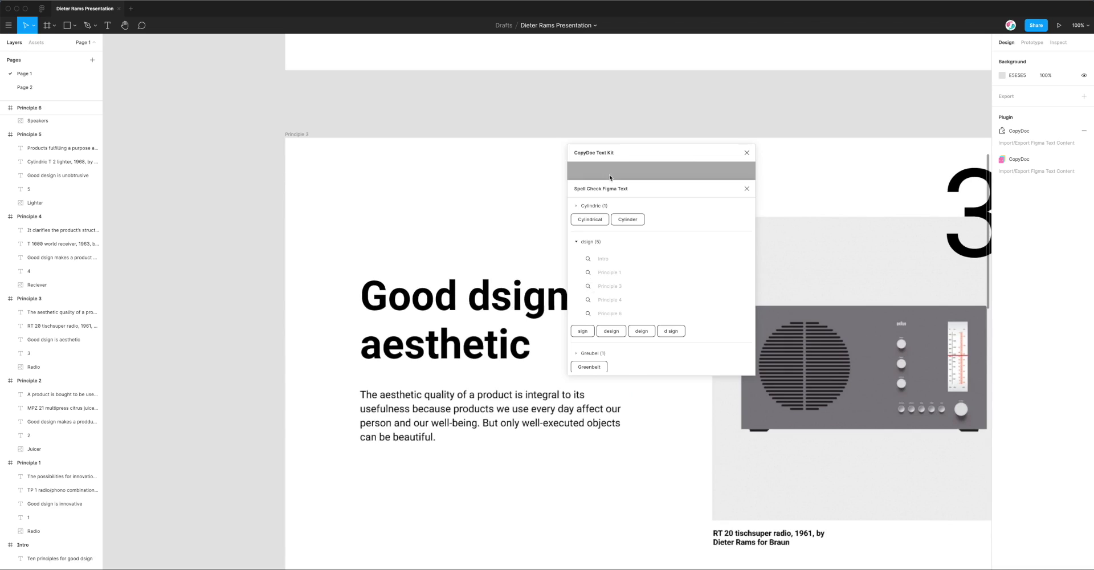
left_click_drag(678, 165, 758, 176)
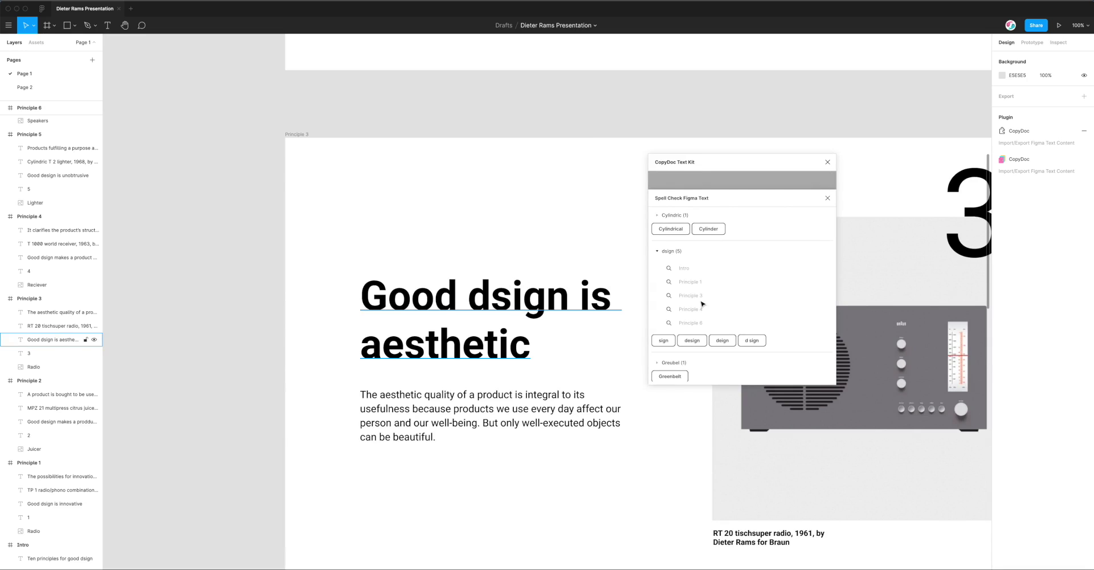
left_click(670, 269)
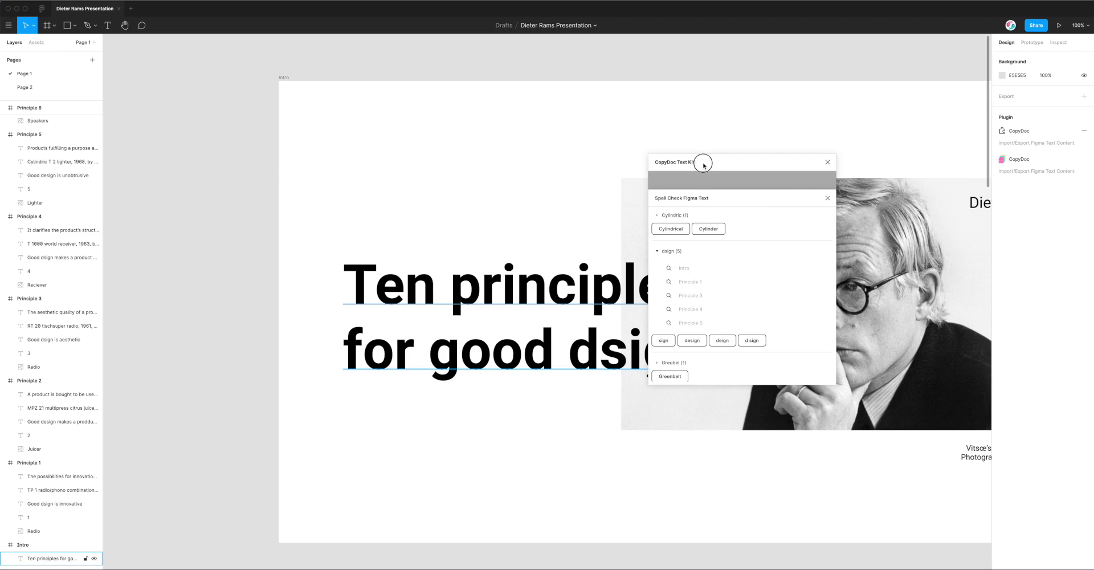
left_click_drag(703, 162, 815, 175)
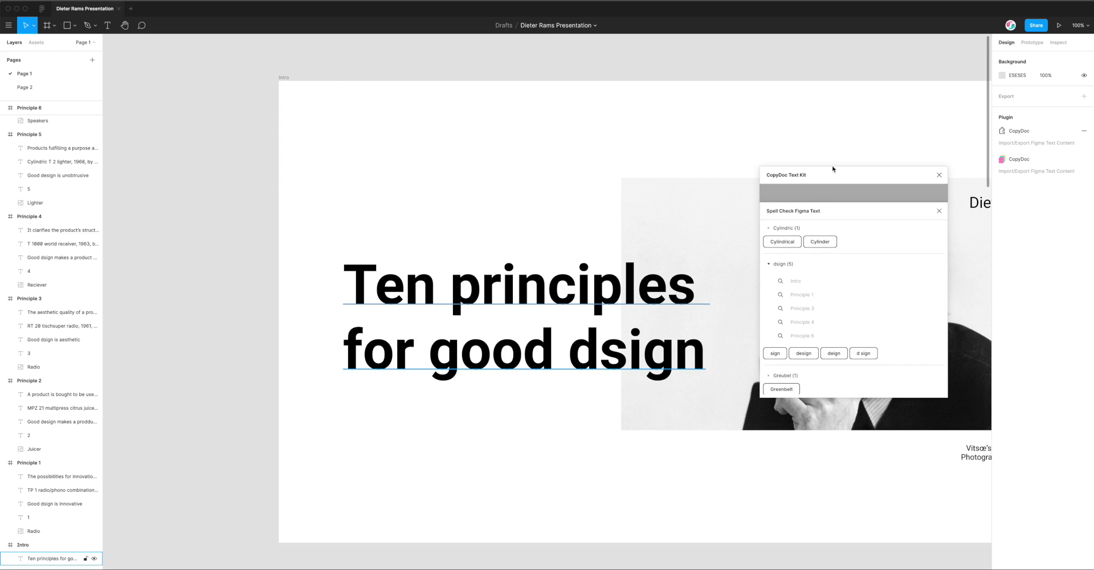
left_click_drag(832, 169, 736, 162)
scroll(657, 189, "down", 5)
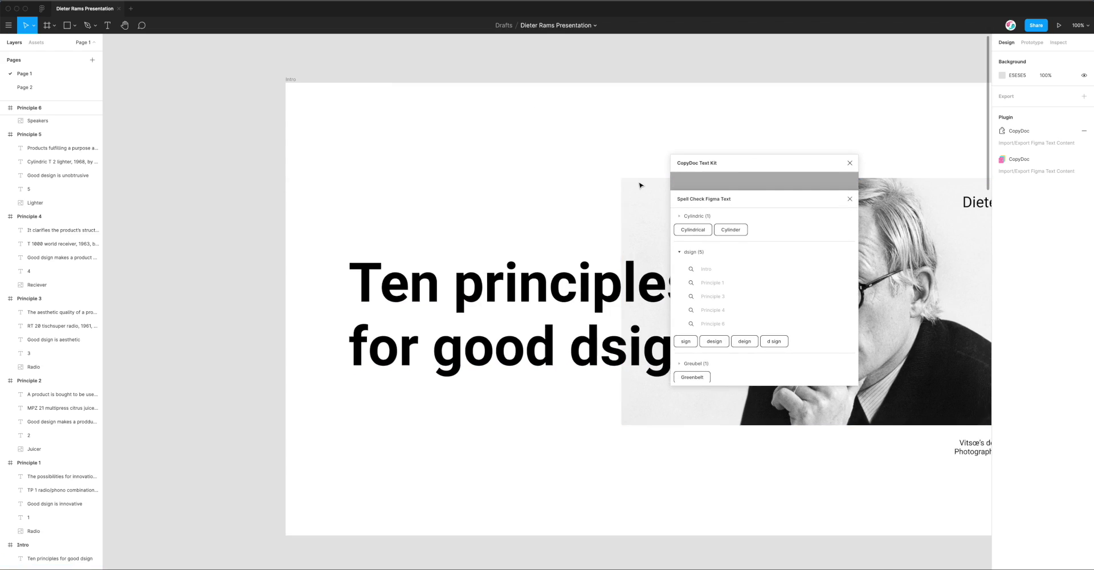
left_click_drag(639, 120, 456, 93)
left_click_drag(689, 100, 482, 58)
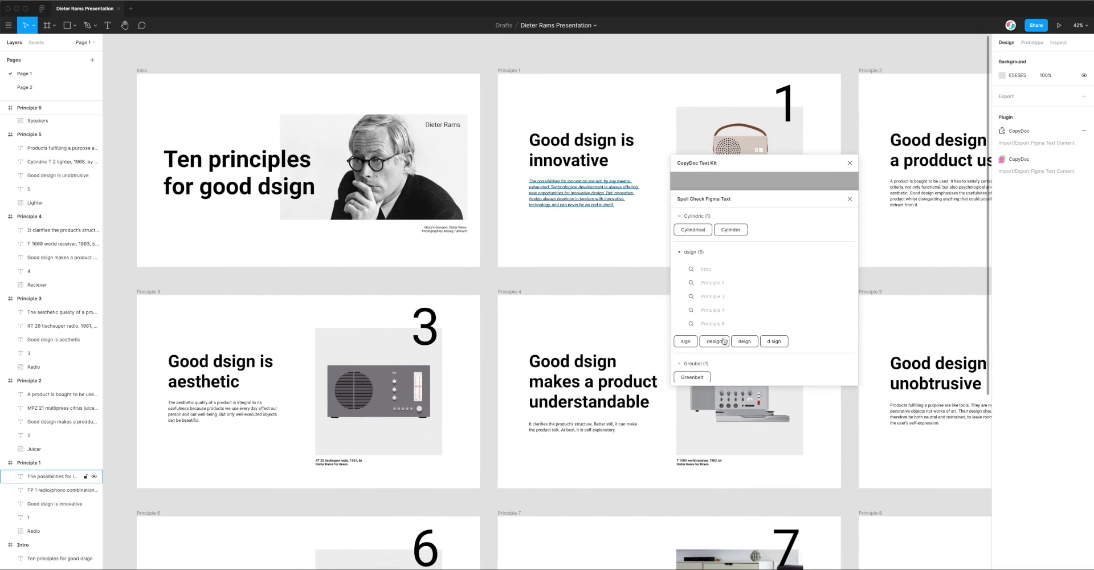
left_click(691, 252)
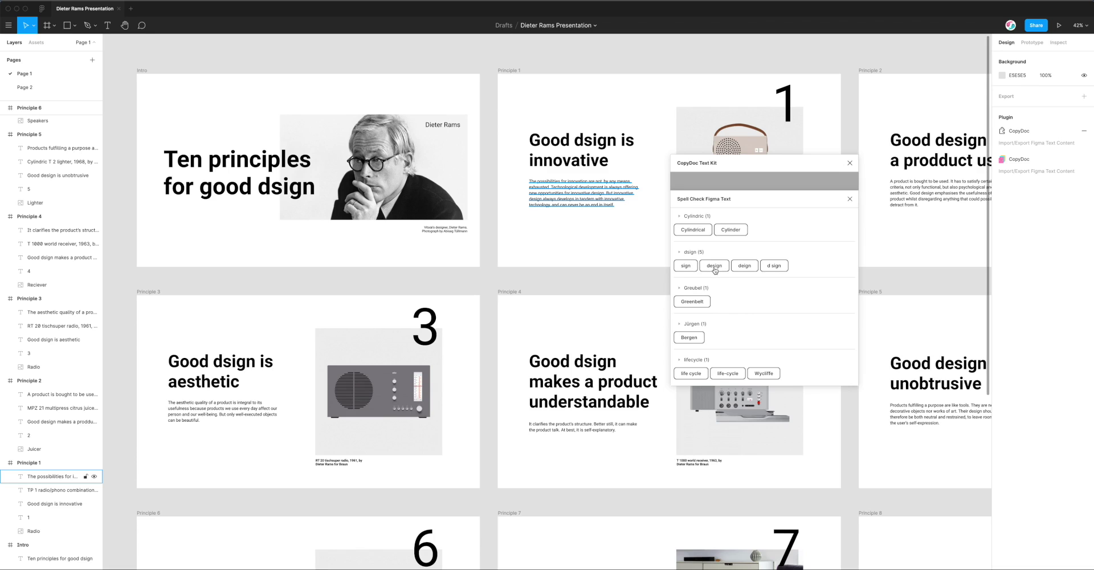
Step: Replace all five 'dsign' occurrences with 'design'
left_click(716, 267)
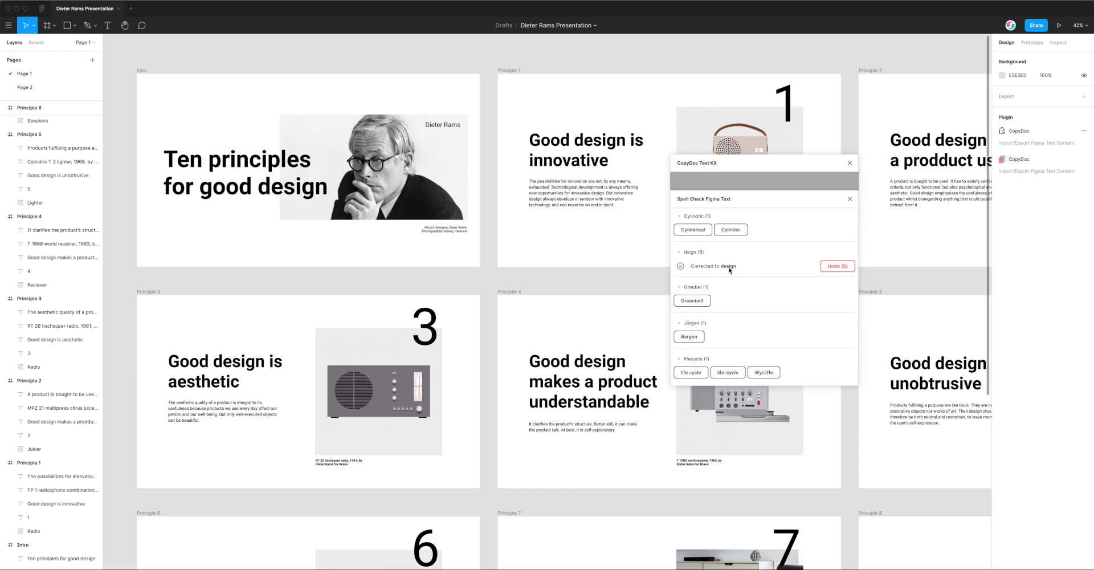
left_click_drag(775, 164, 768, 160)
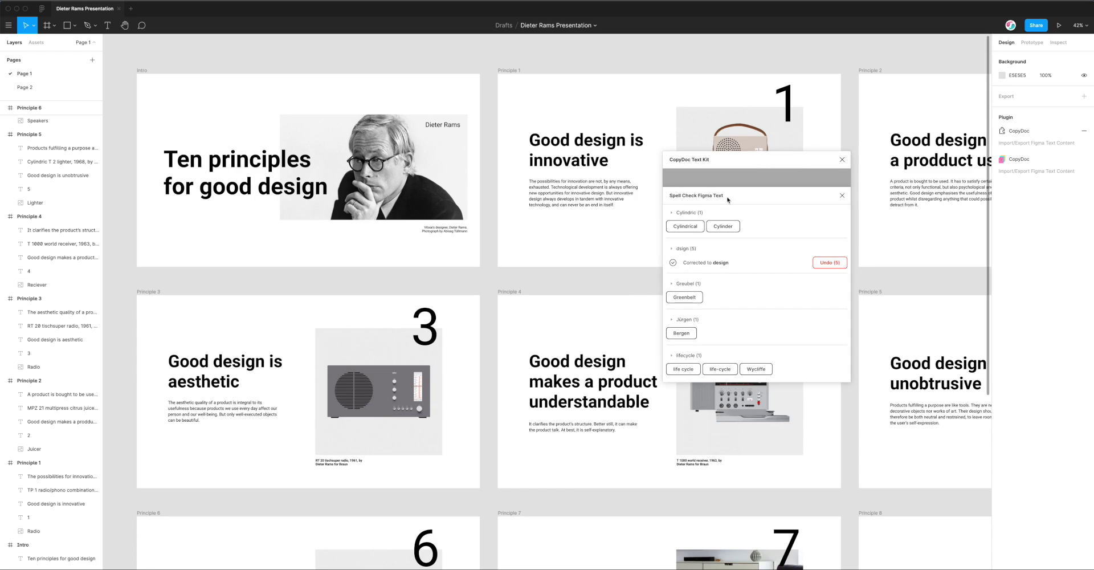
left_click(672, 249)
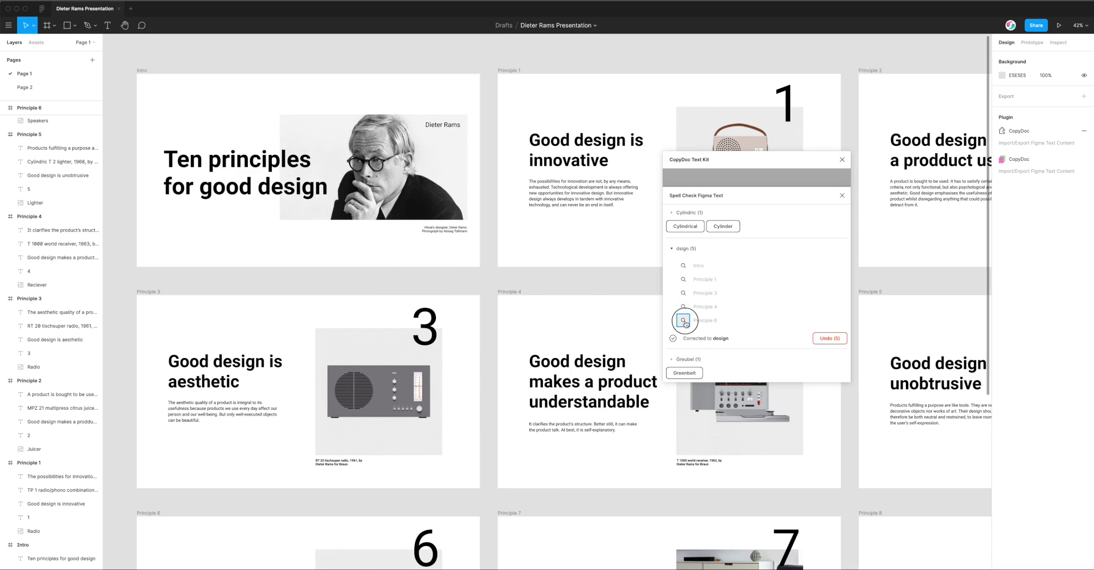
left_click(684, 321)
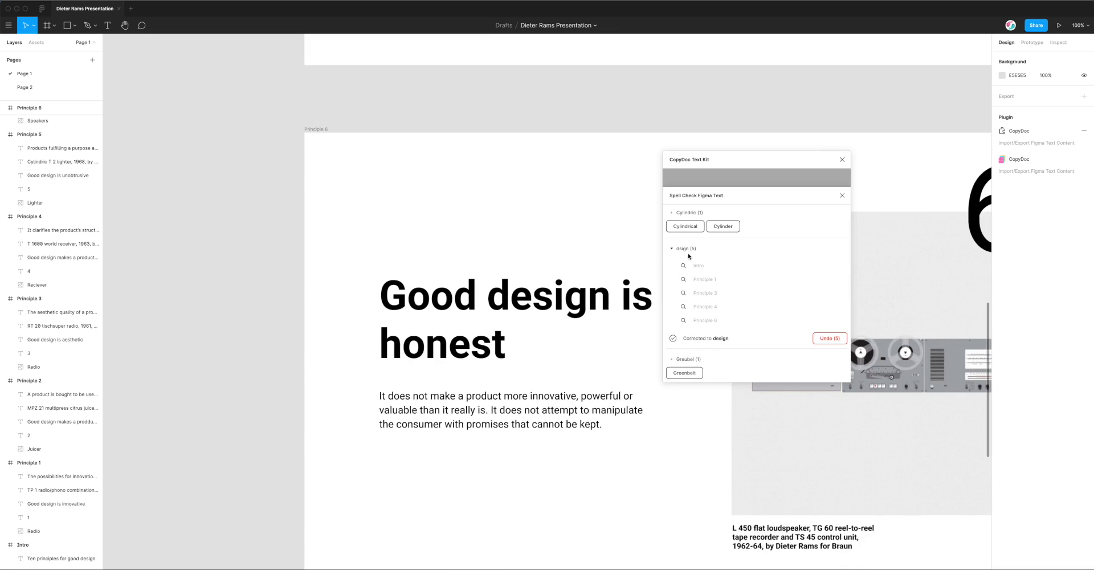
left_click(684, 308)
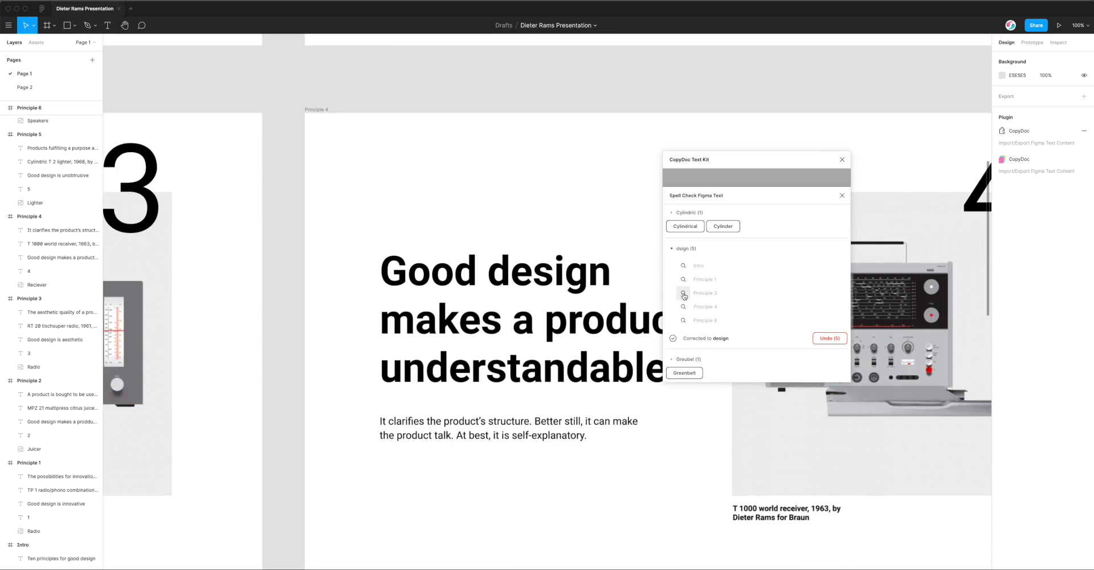
left_click(684, 293)
left_click(683, 279)
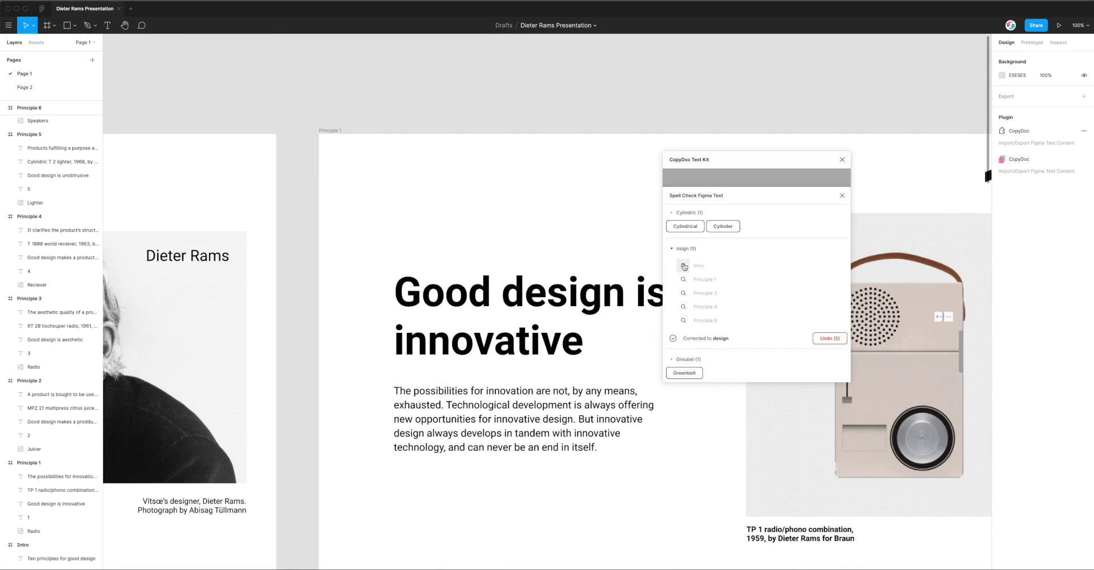
left_click(684, 266)
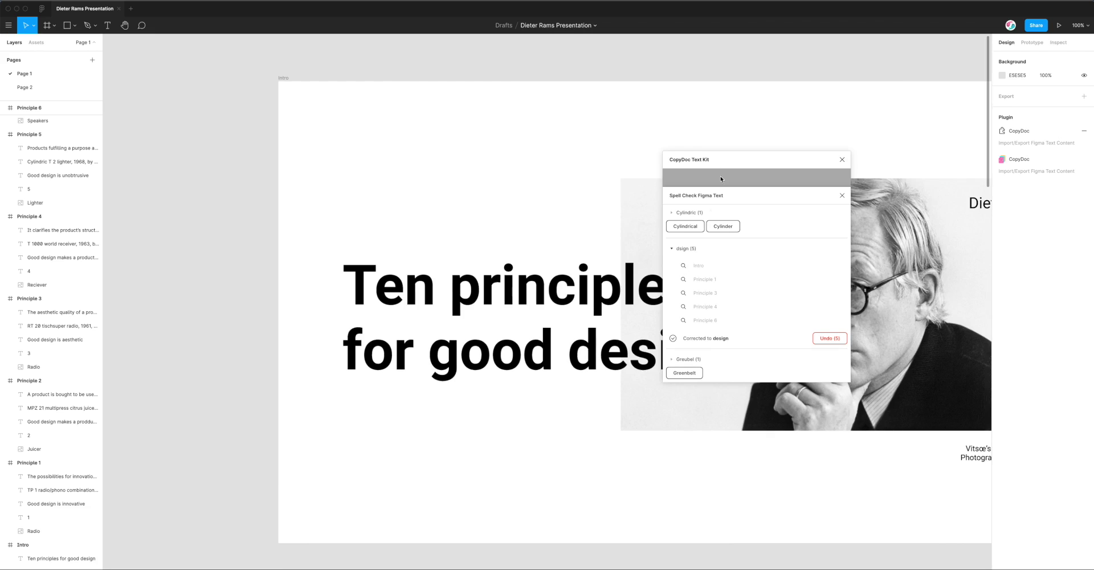
left_click_drag(721, 161, 737, 160)
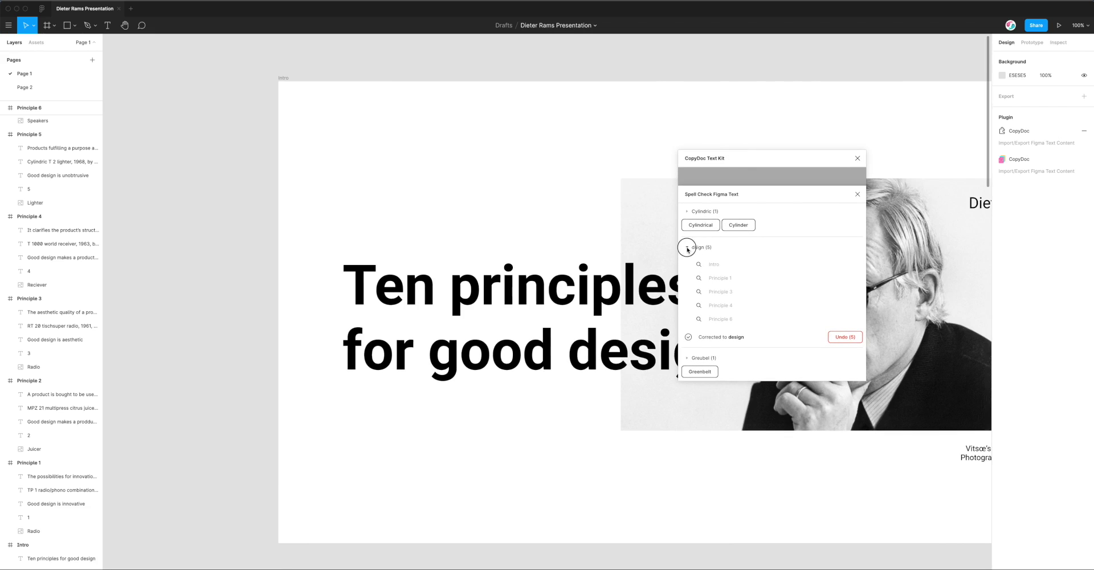
left_click(688, 248)
left_click_drag(723, 159, 617, 160)
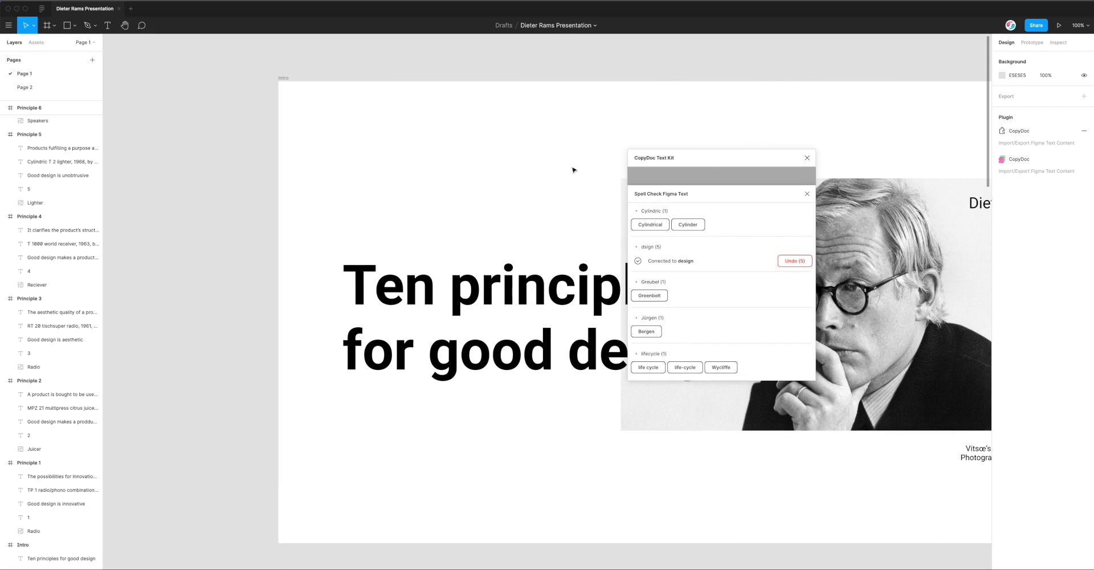
scroll(561, 173, "down", 8)
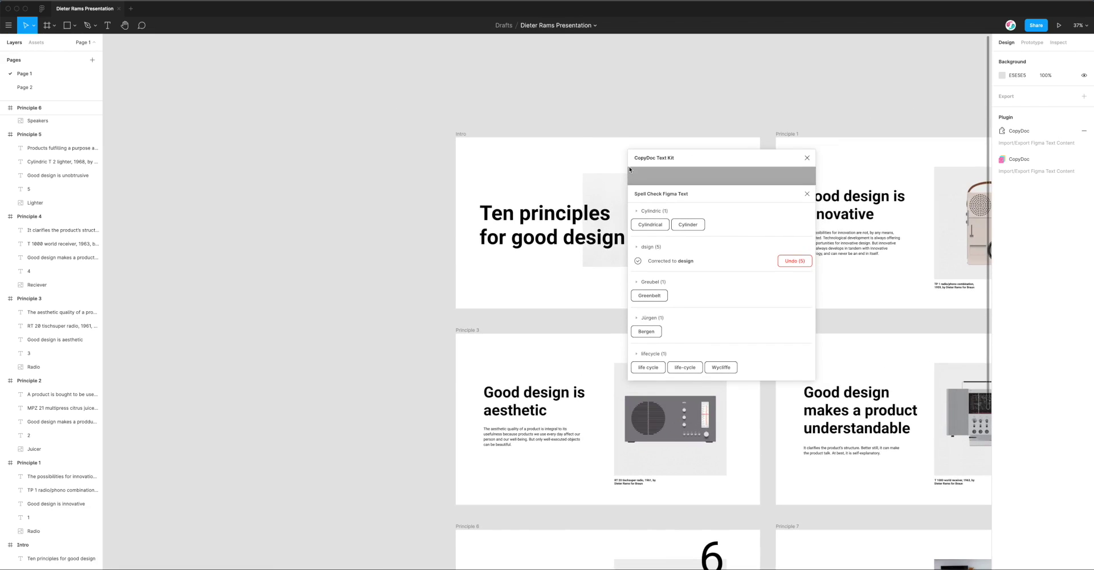
scroll(557, 139, "right", 5)
scroll(557, 139, "right", 3)
scroll(557, 138, "down", 1)
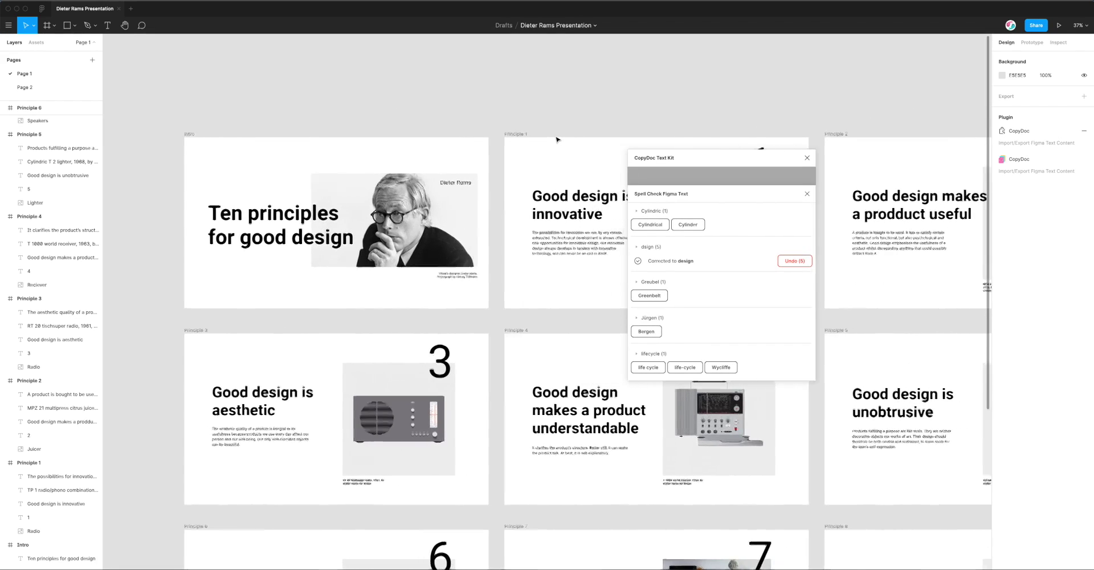
left_click_drag(705, 158, 730, 169)
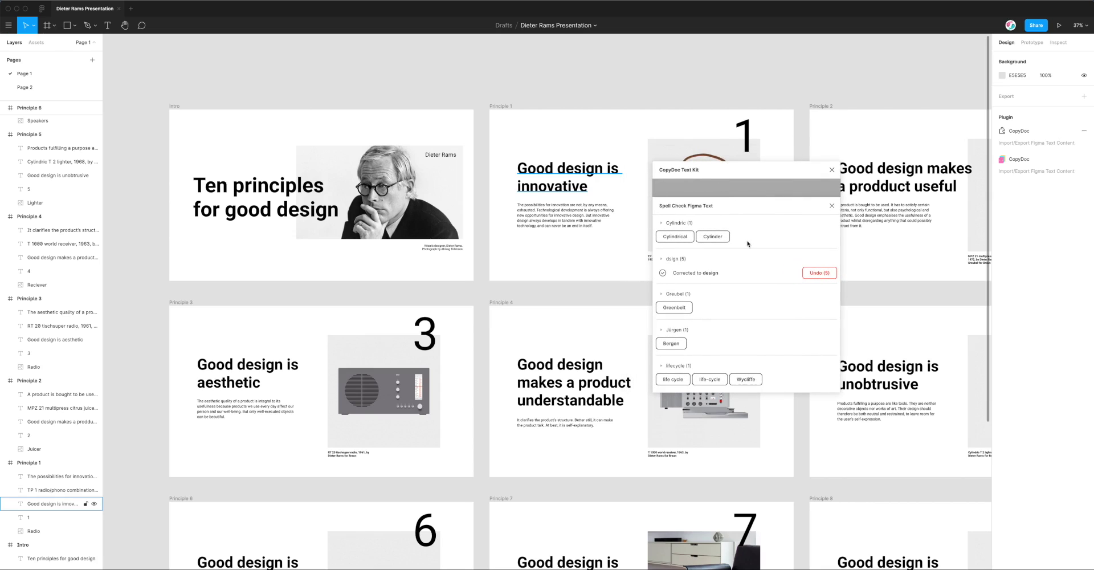
left_click(818, 273)
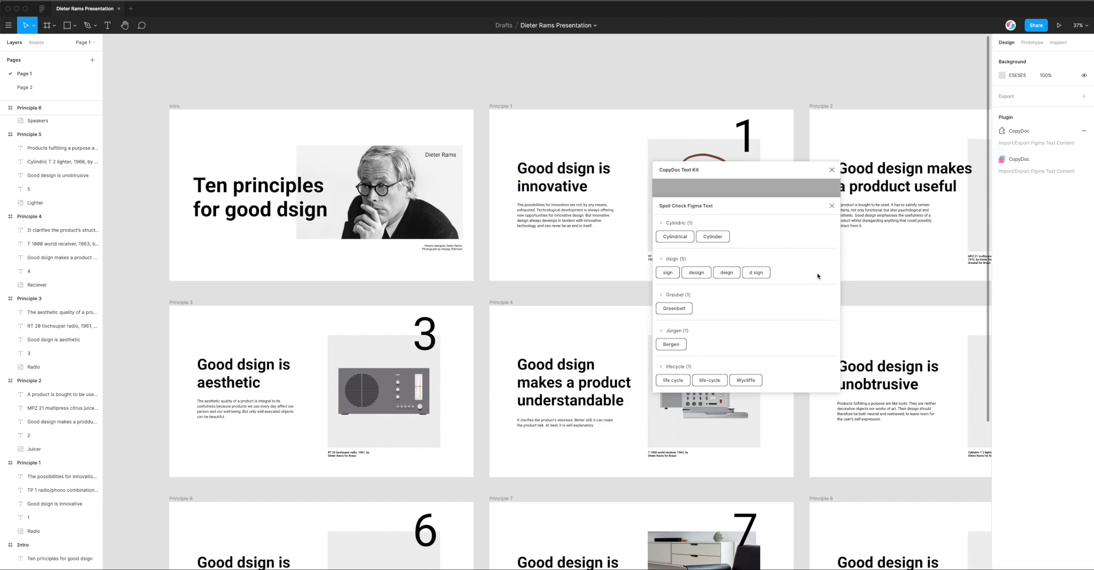
left_click(667, 273)
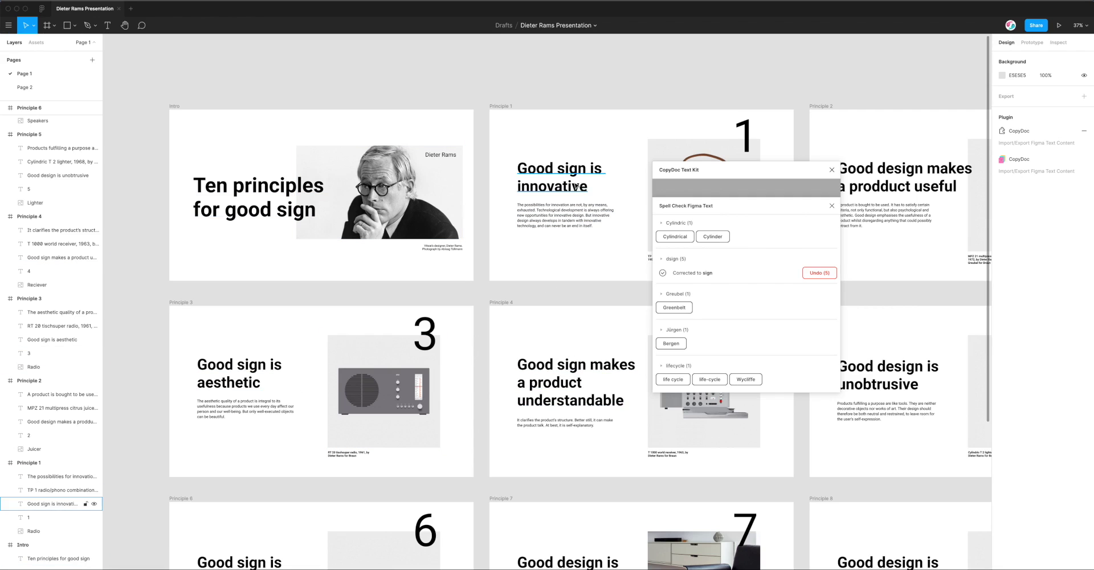
left_click(820, 273)
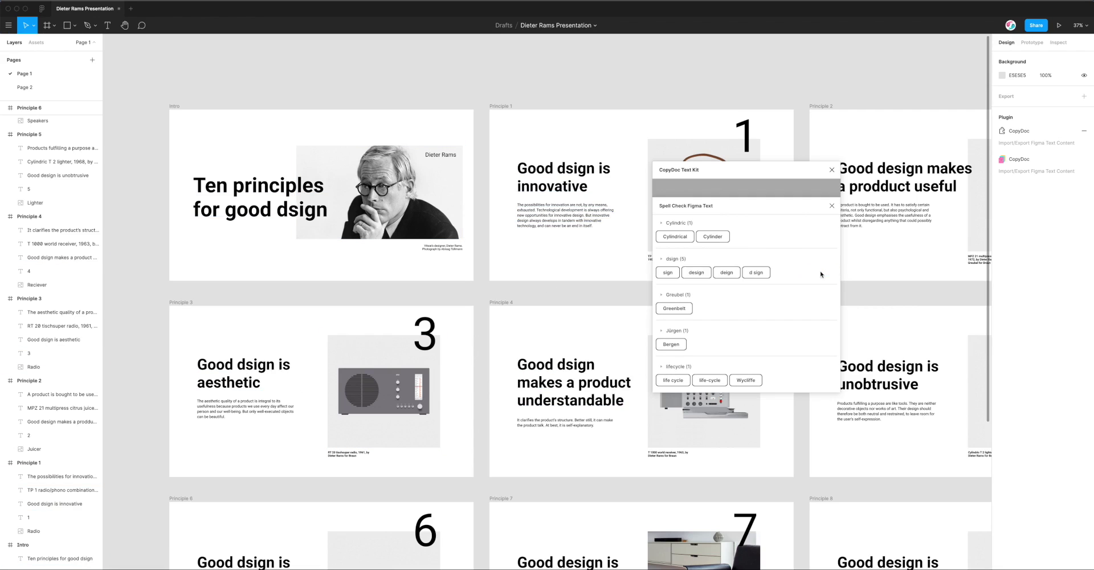
left_click(693, 275)
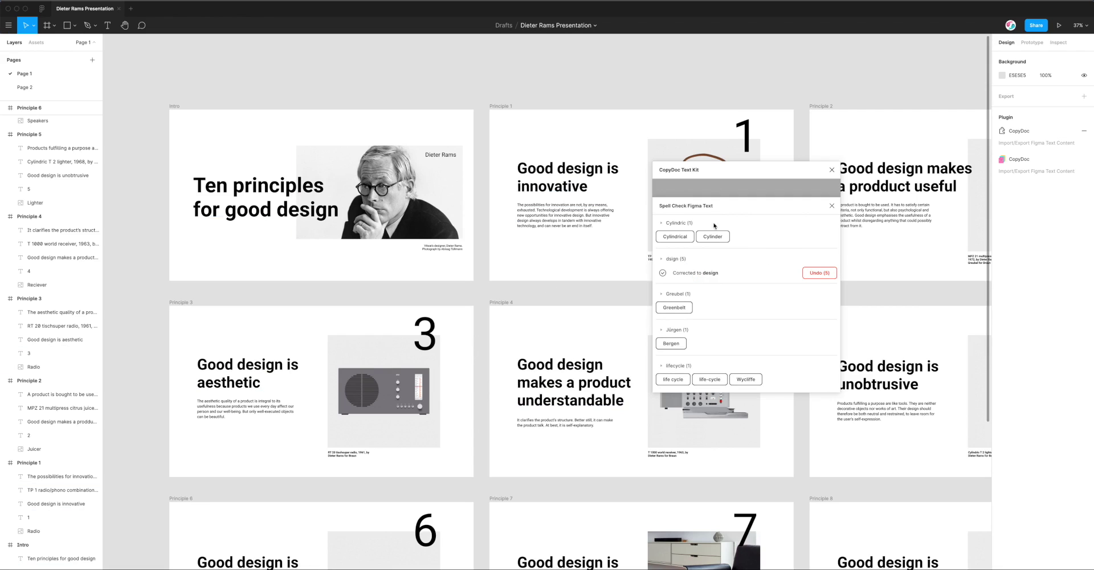
left_click_drag(715, 177, 710, 156)
scroll(773, 282, "down", 5)
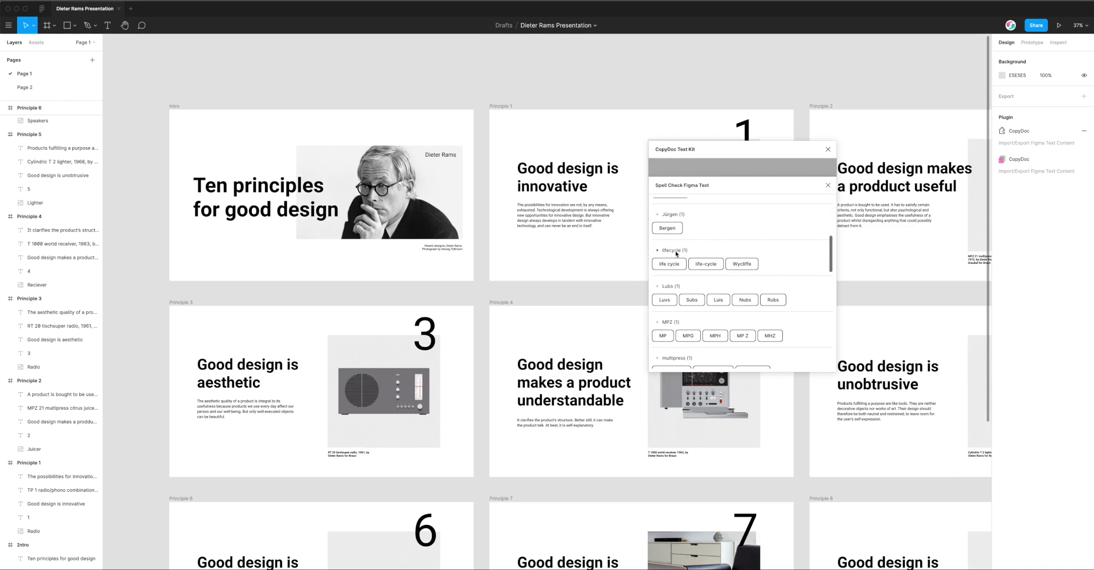
Step: Find 'lifecycle' in the slide body text and change it to 'life-cycle'
left_click(676, 252)
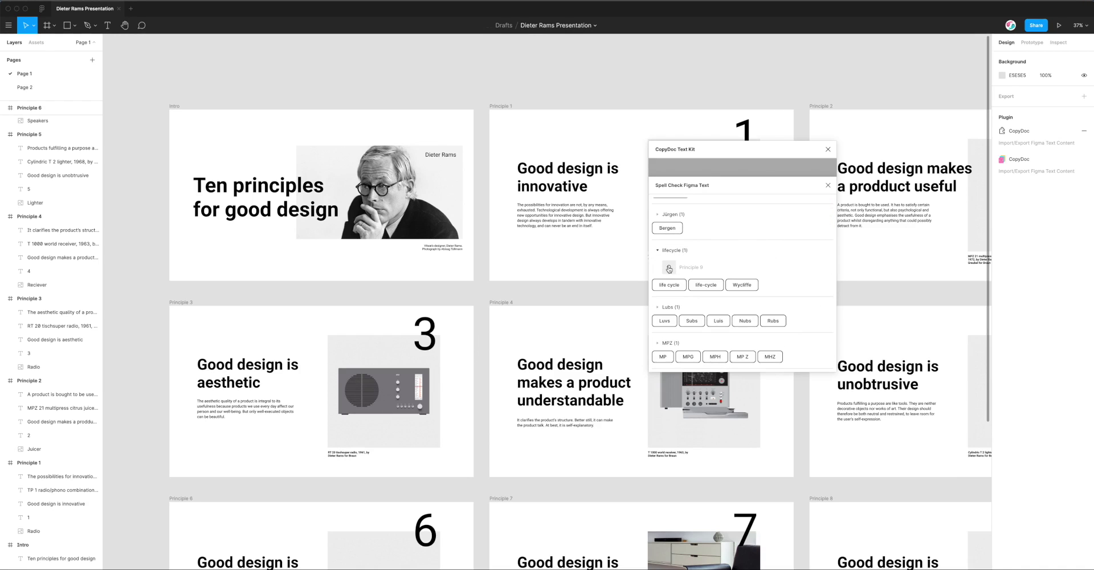
left_click(669, 268)
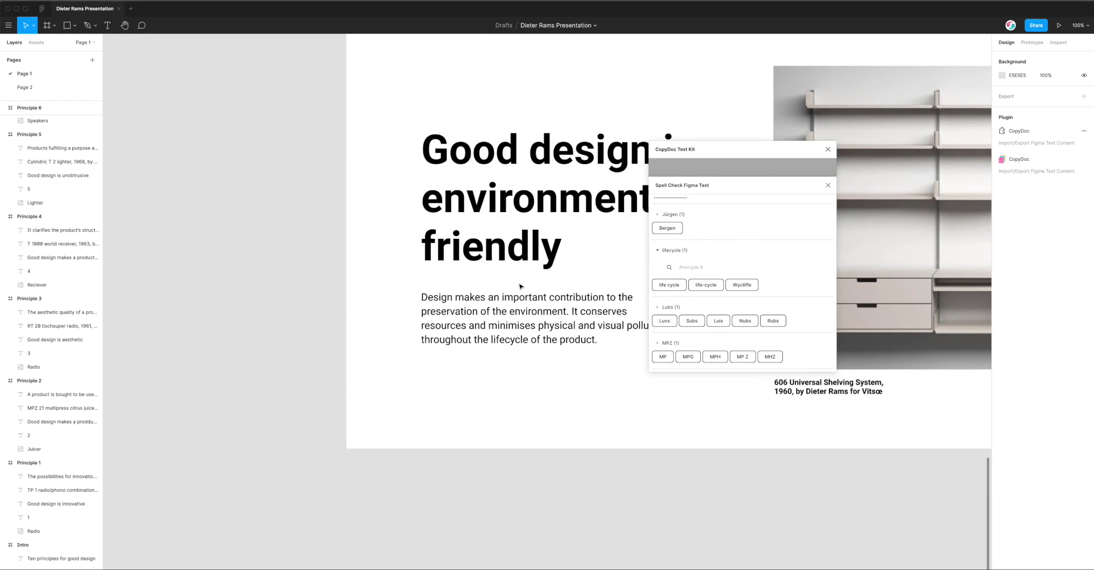
left_click_drag(727, 156, 762, 139)
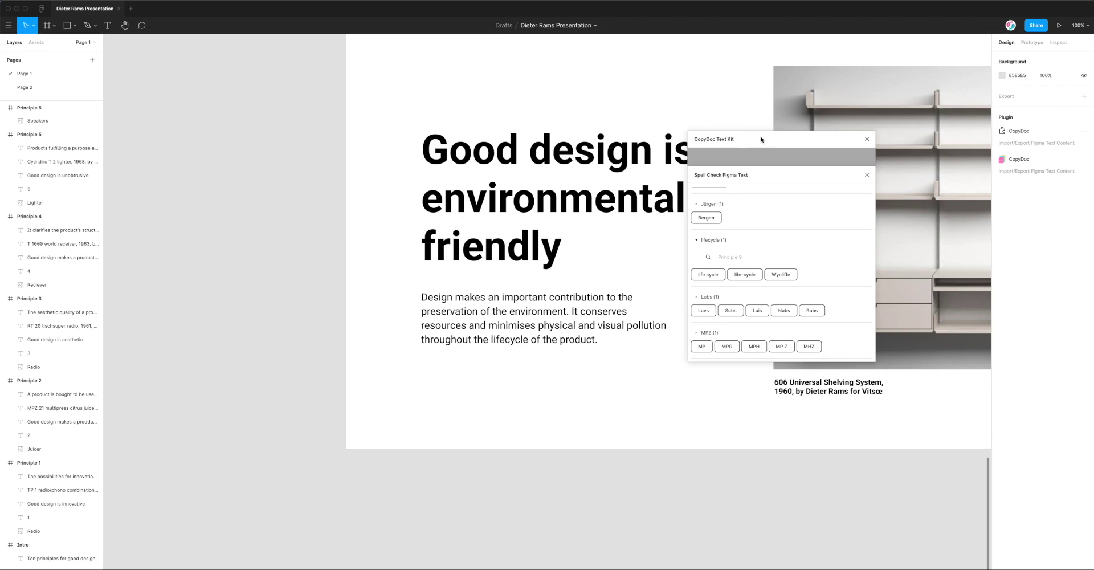
left_click(744, 276)
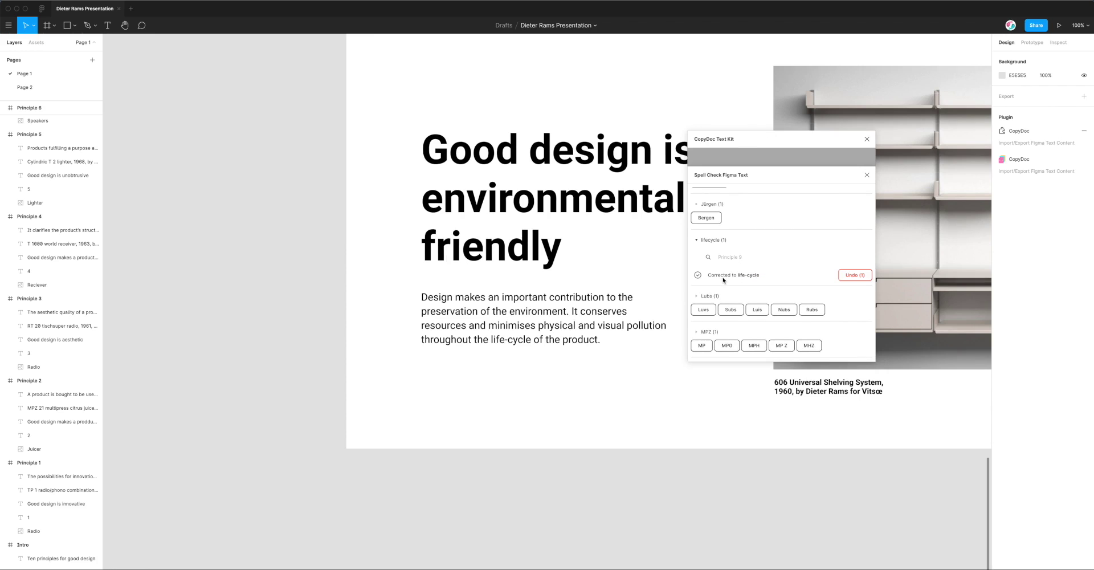
scroll(723, 279, "down", 5)
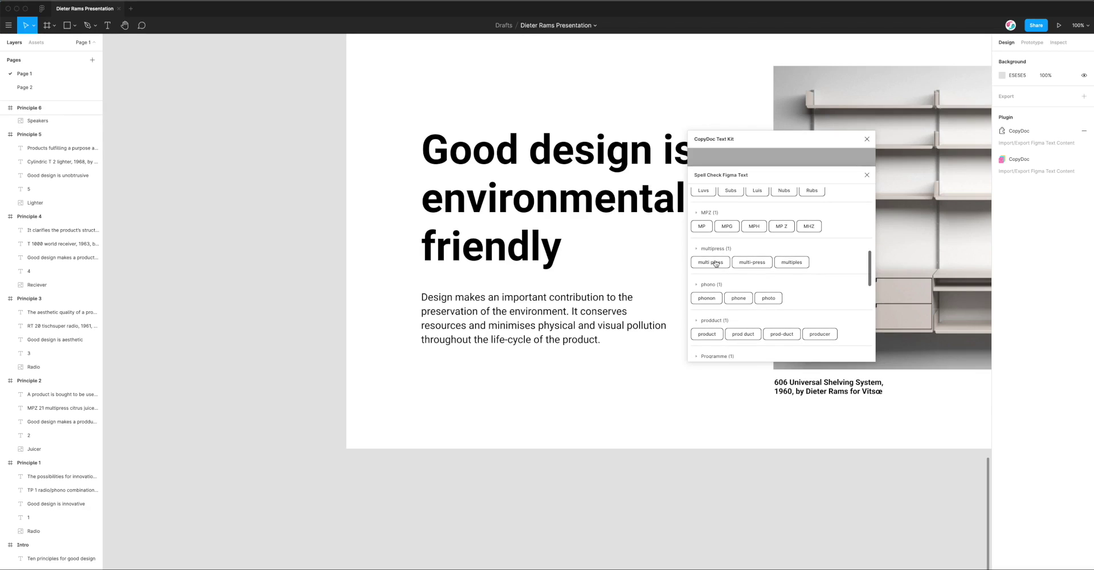
Step: Change 'multipress' to 'multi-press' in the Principle 2 caption
left_click(725, 255)
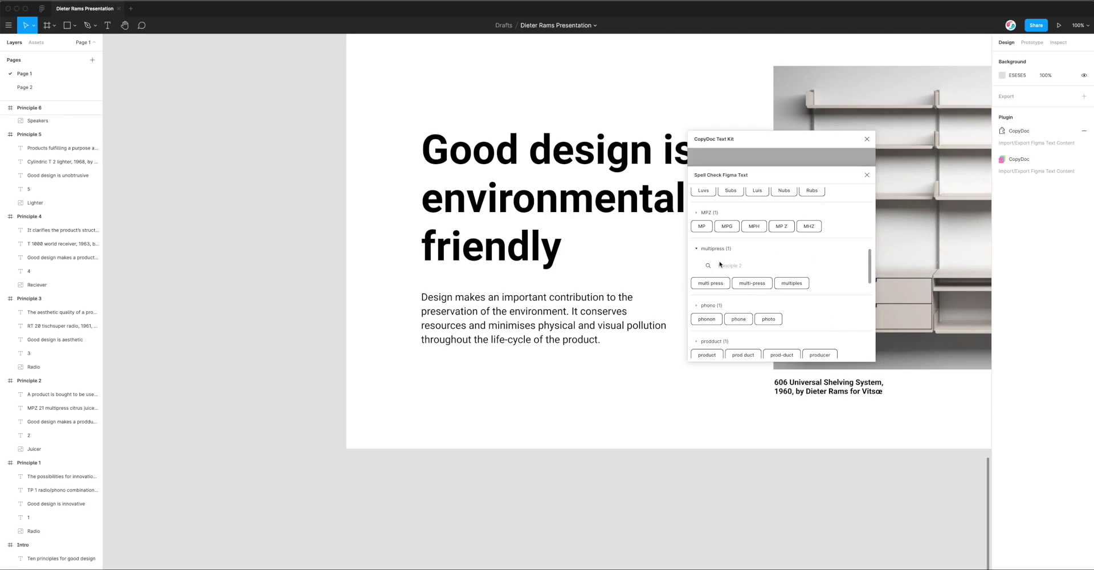
left_click(710, 266)
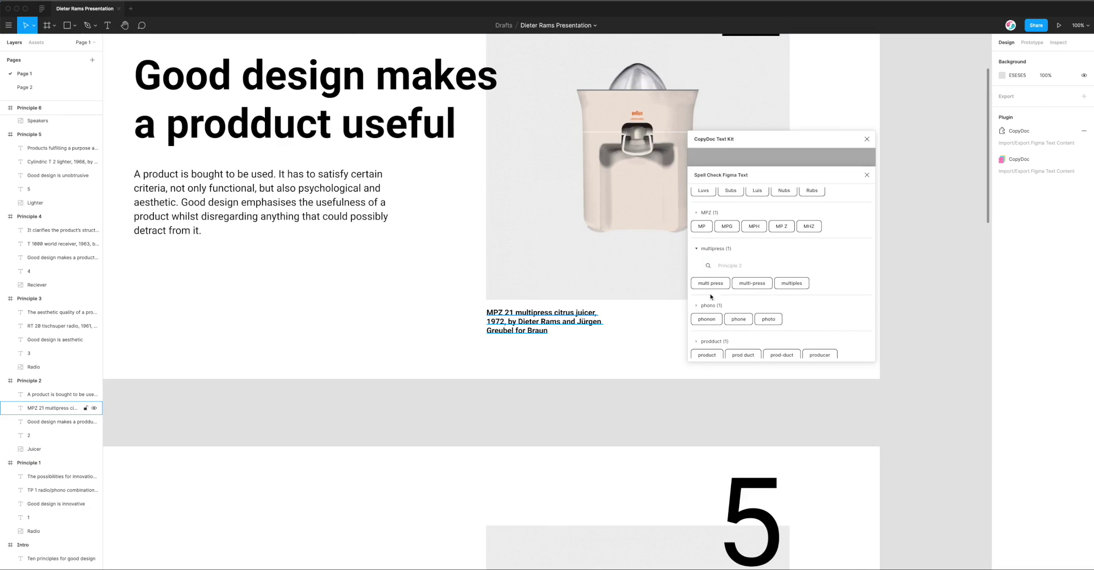
left_click(748, 284)
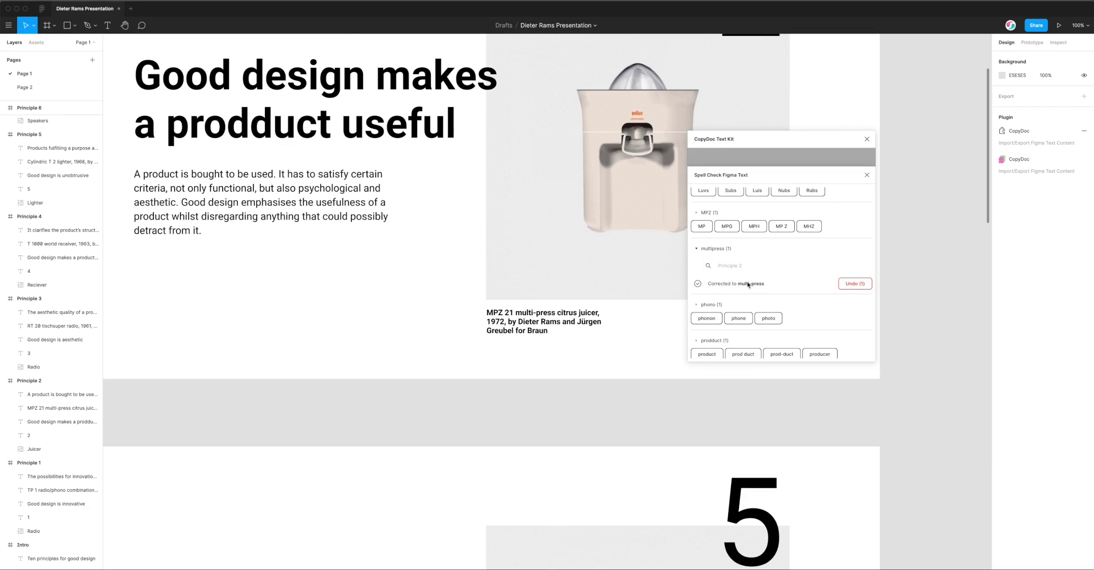
scroll(790, 296, "down", 3)
scroll(781, 293, "down", 1)
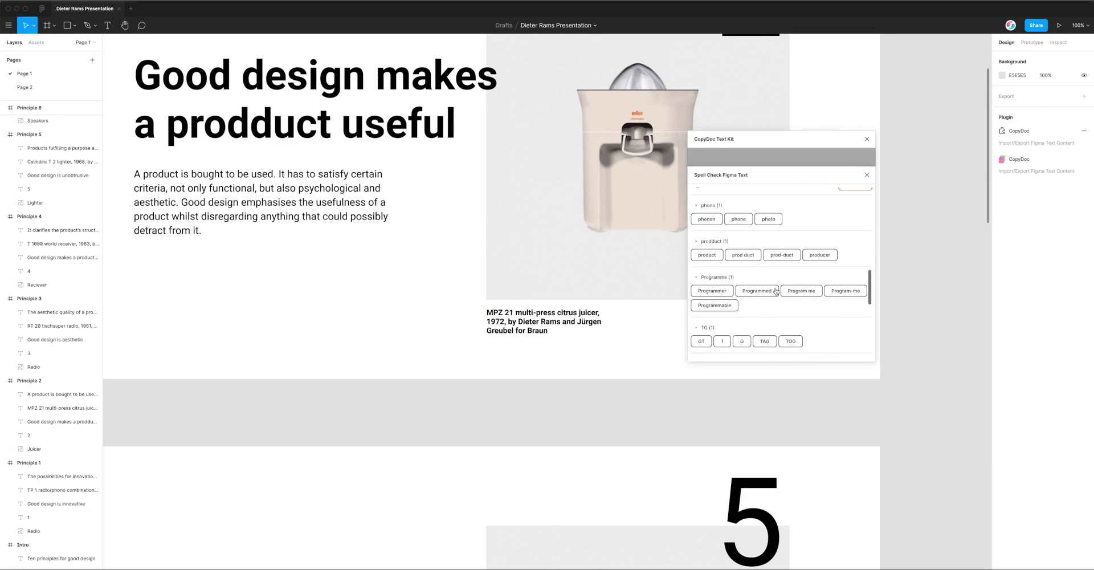
Step: Correct 'prodduct' to 'product' in the Principle 2 headline
left_click(708, 255)
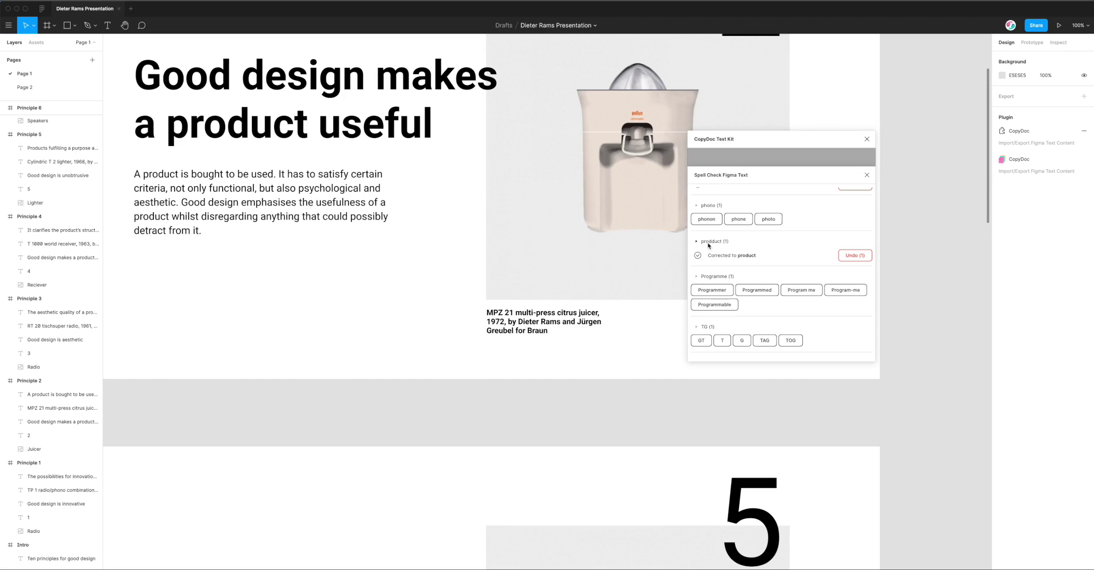
scroll(606, 255, "left", 1)
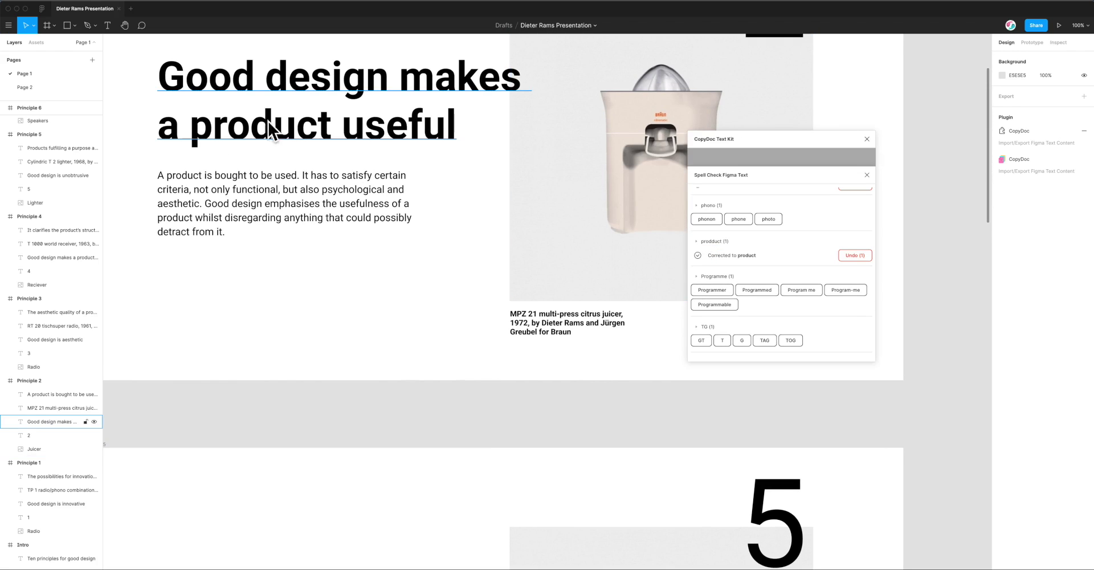
scroll(773, 268, "down", 1)
scroll(774, 268, "down", 5)
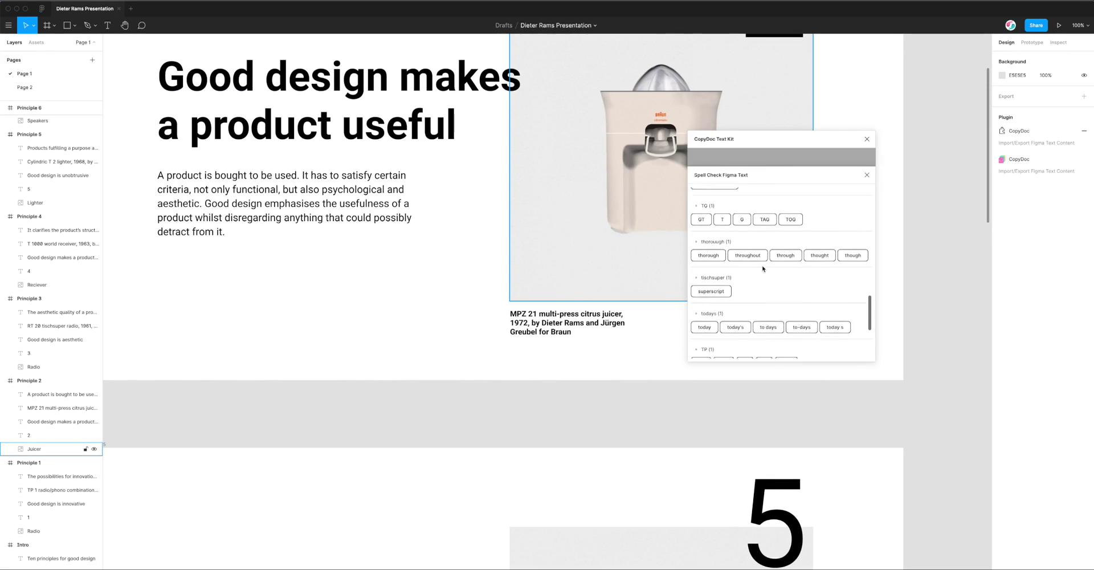
scroll(763, 269, "down", 1)
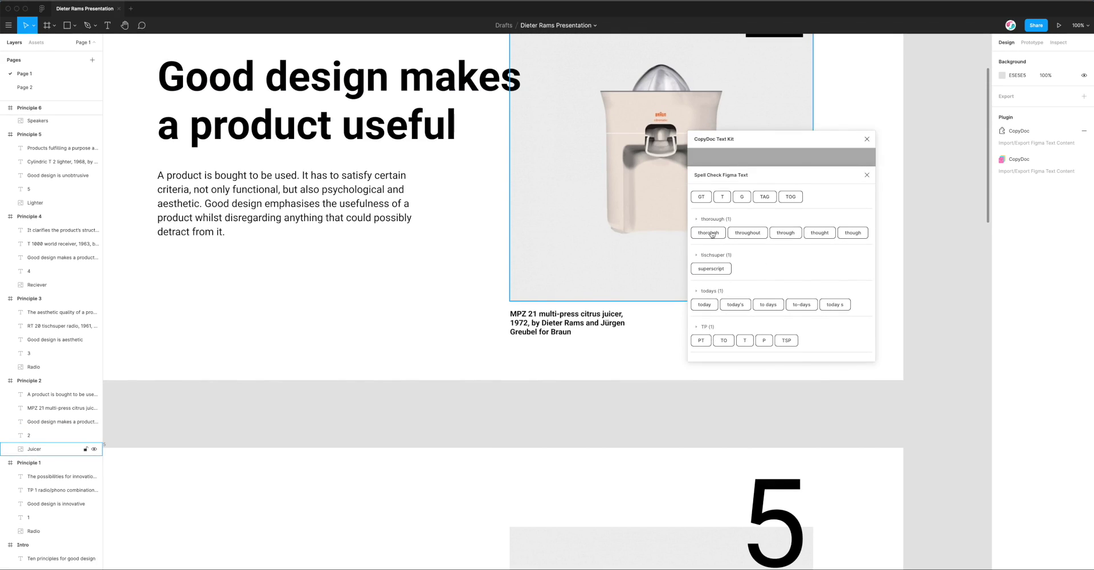
Step: Try 'thorough' and 'throughout' on Principle 8's headline, undoing both, then settle on 'thorough'
left_click(707, 232)
left_click(709, 237)
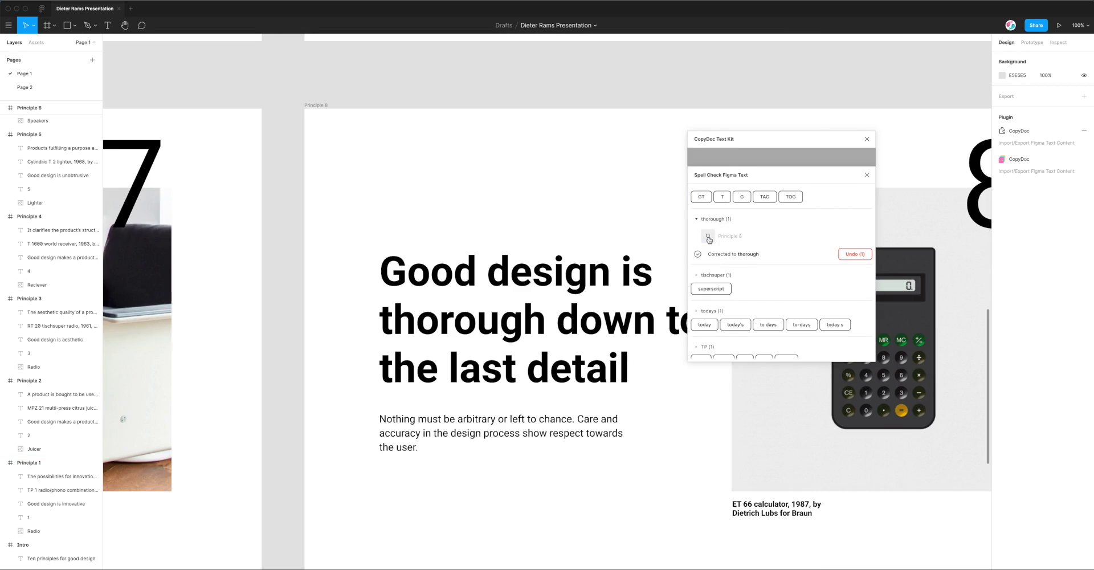
left_click(852, 254)
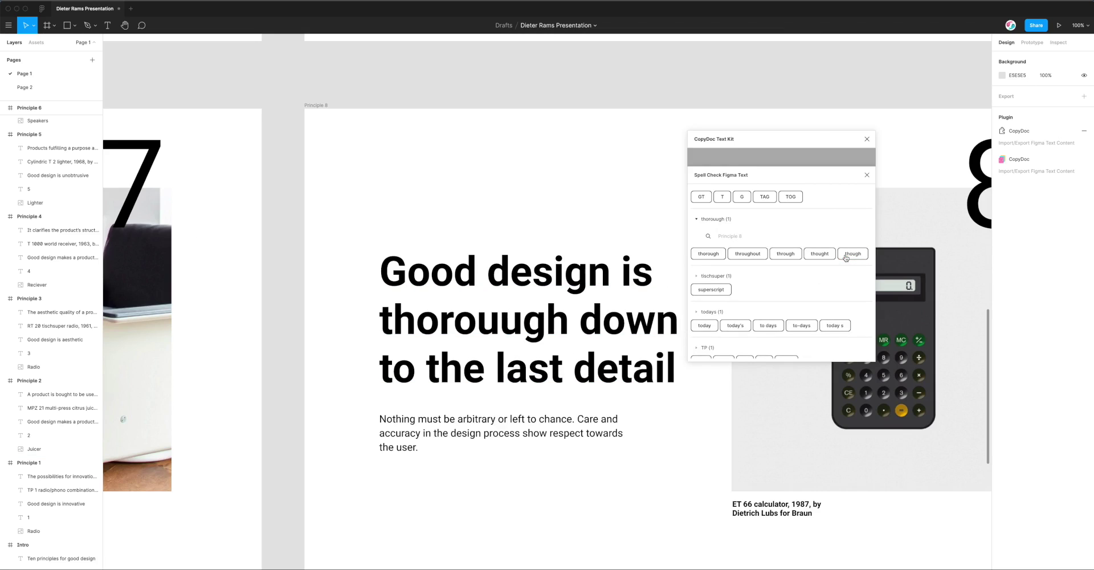
left_click(748, 255)
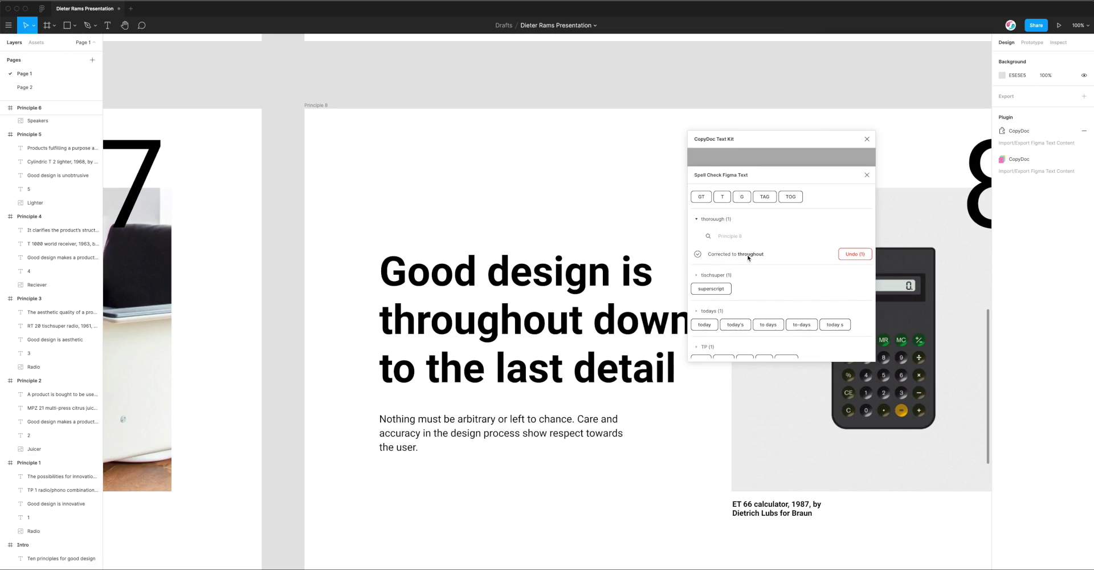
left_click(851, 258)
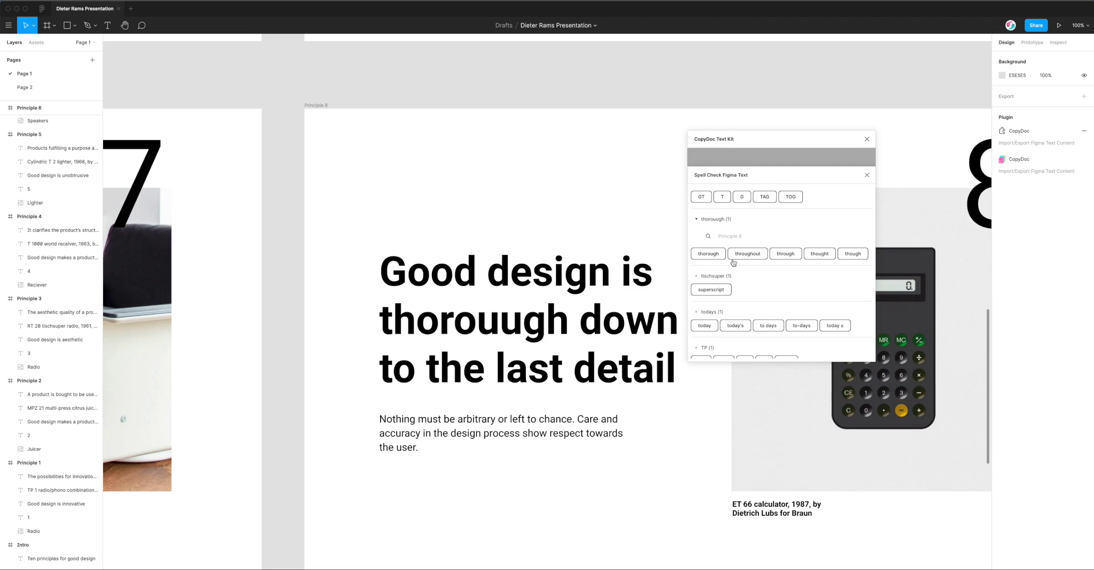
scroll(735, 263, "down", 1)
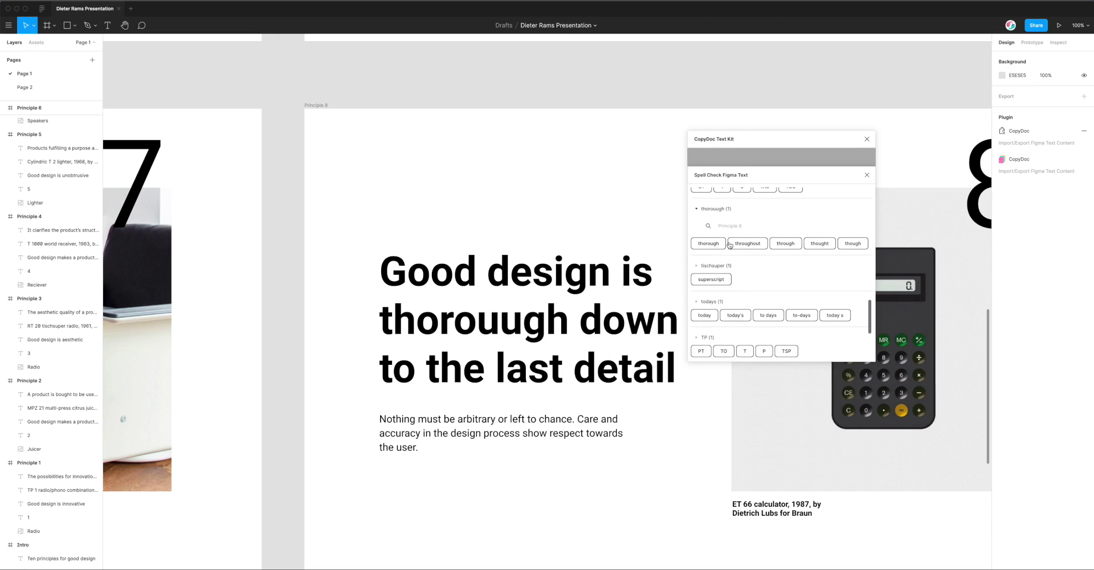
left_click(708, 243)
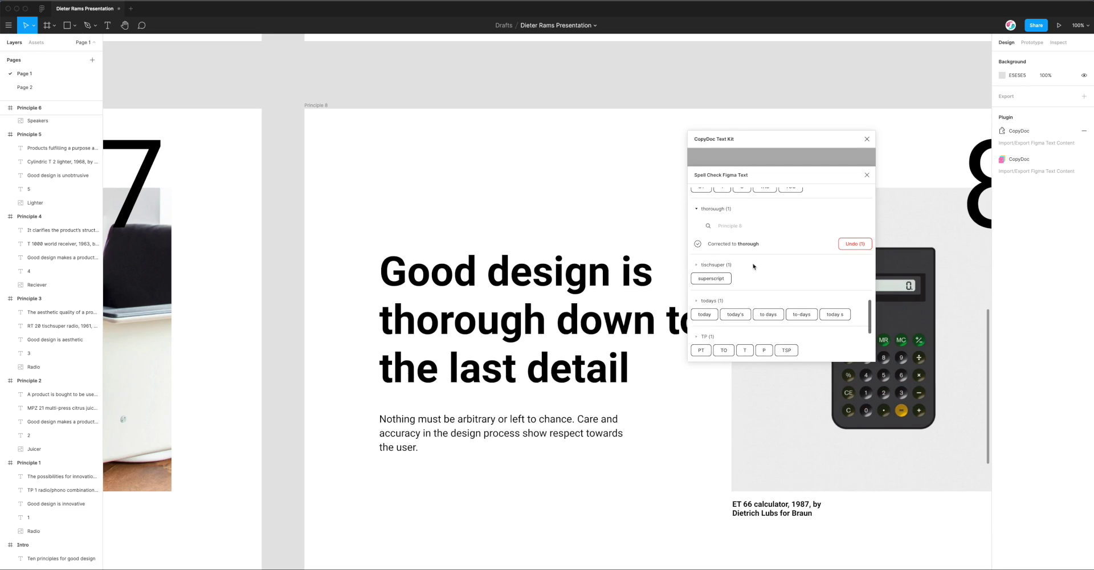
scroll(785, 283, "down", 2)
scroll(783, 283, "down", 2)
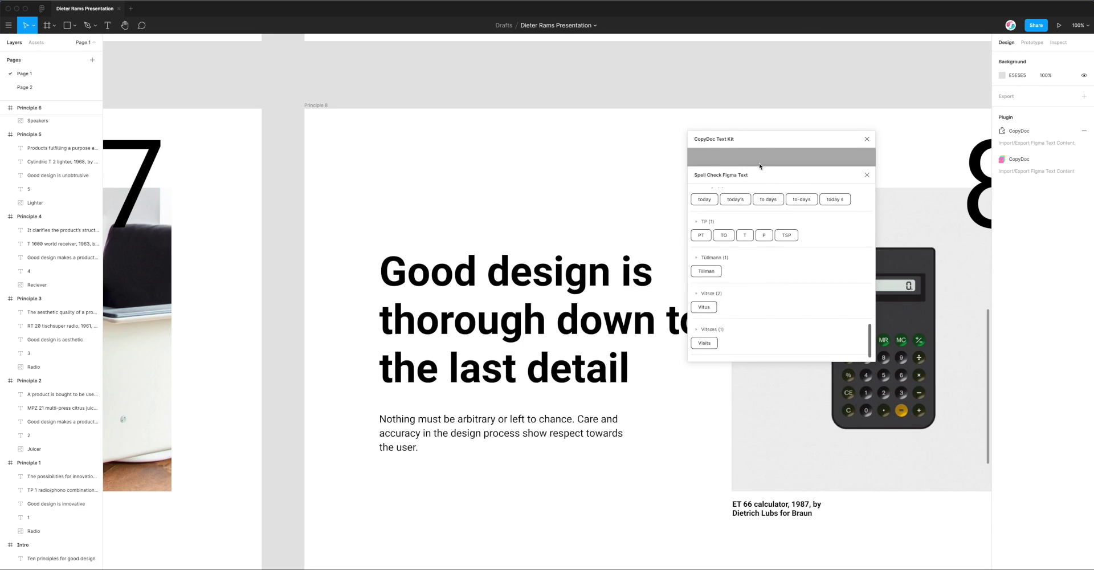
scroll(760, 271, "up", 4)
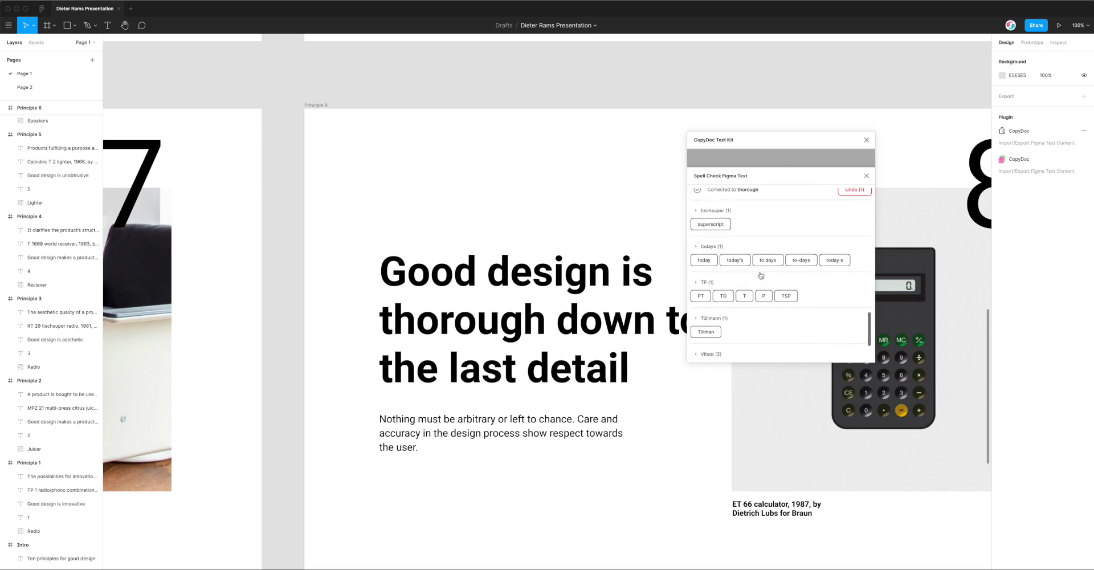
scroll(761, 275, "up", 6)
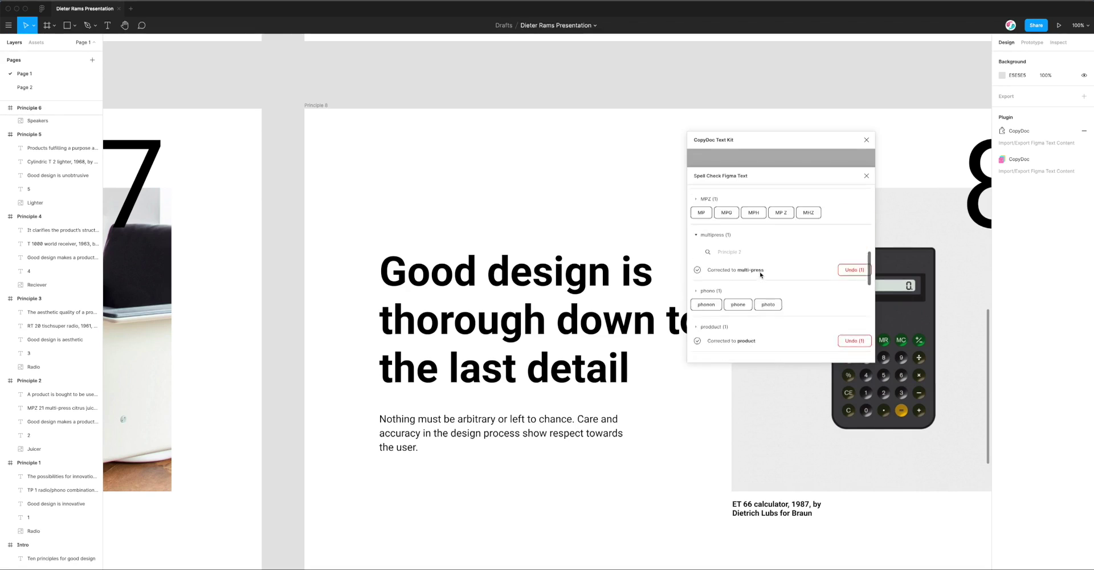
scroll(761, 275, "up", 5)
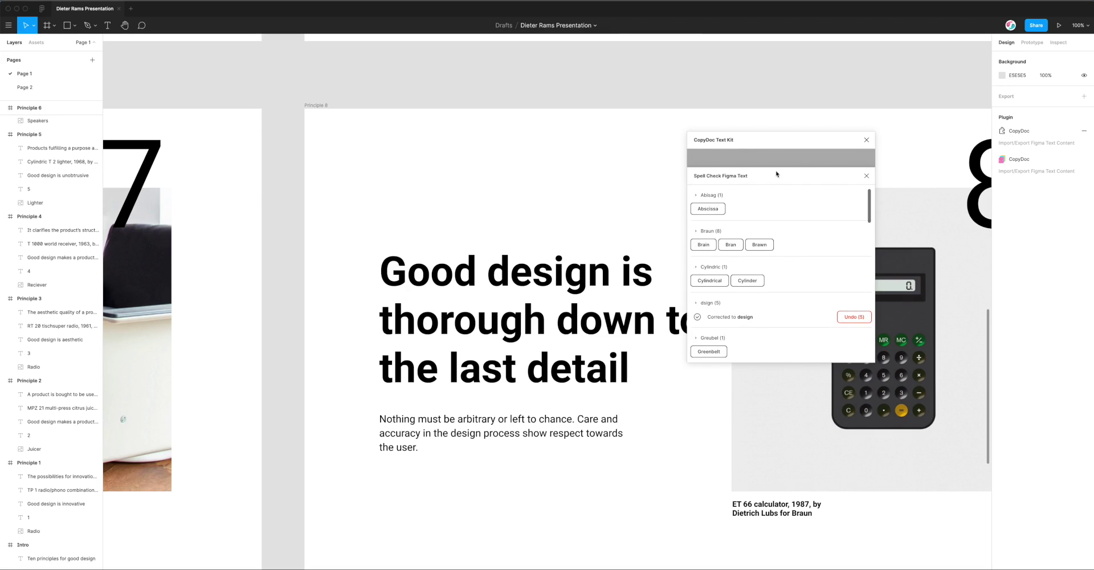
left_click_drag(774, 144, 771, 112)
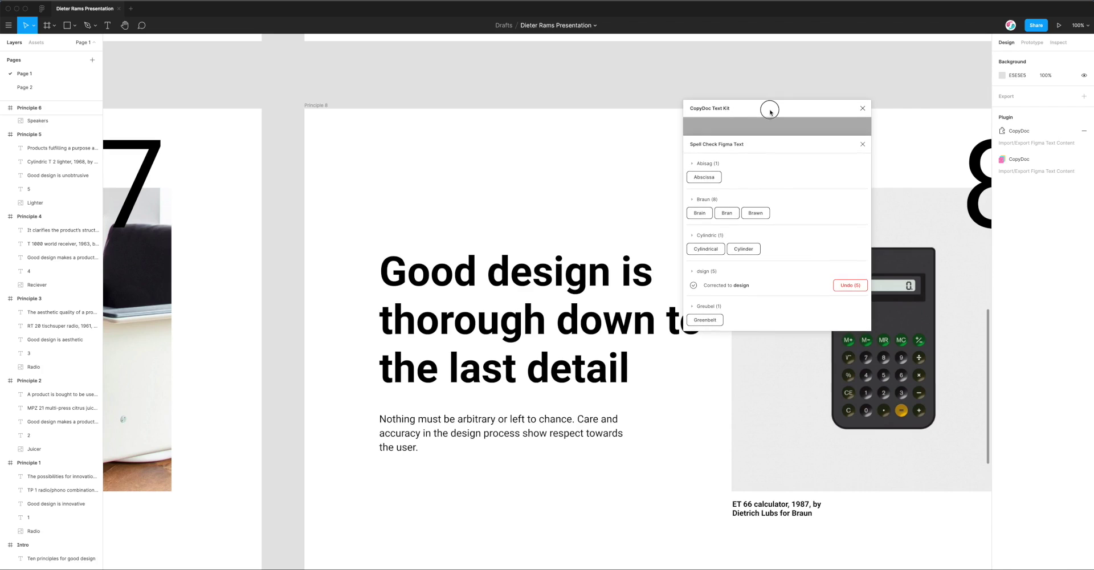
scroll(796, 226, "down", 4)
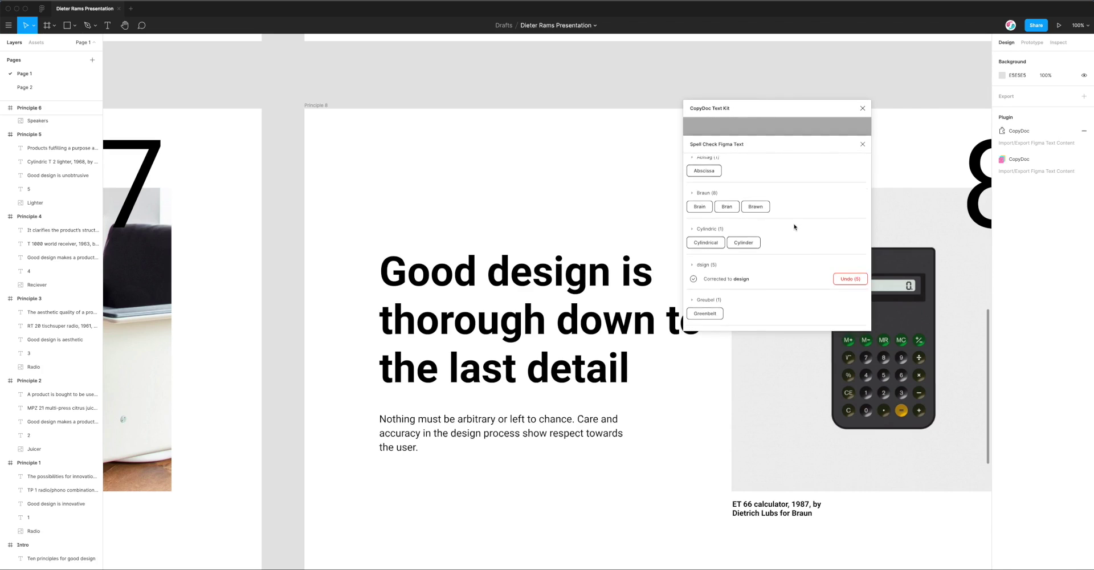
scroll(793, 228, "down", 5)
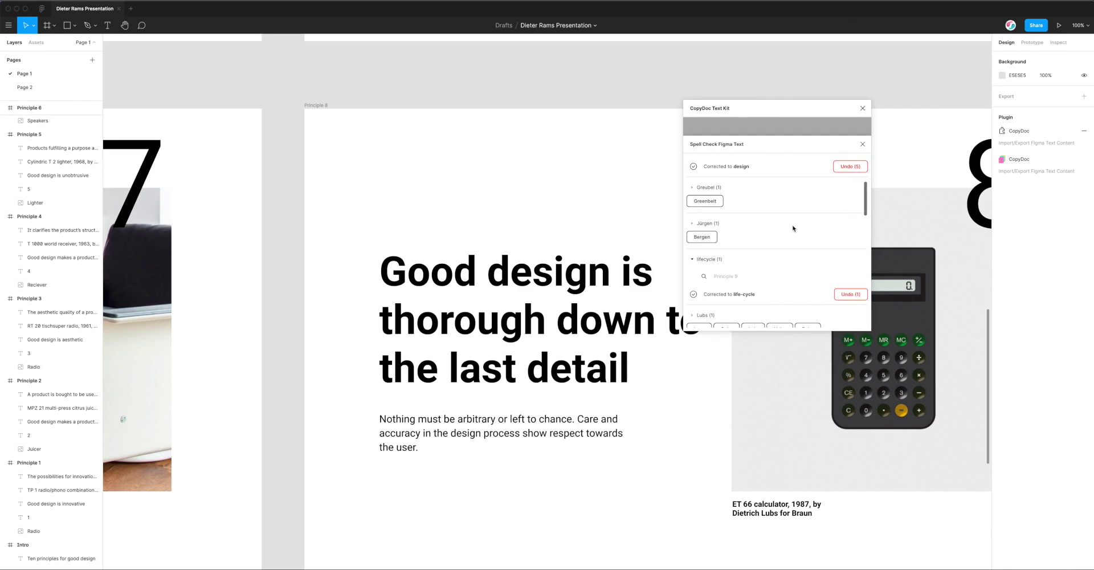
scroll(789, 230, "down", 5)
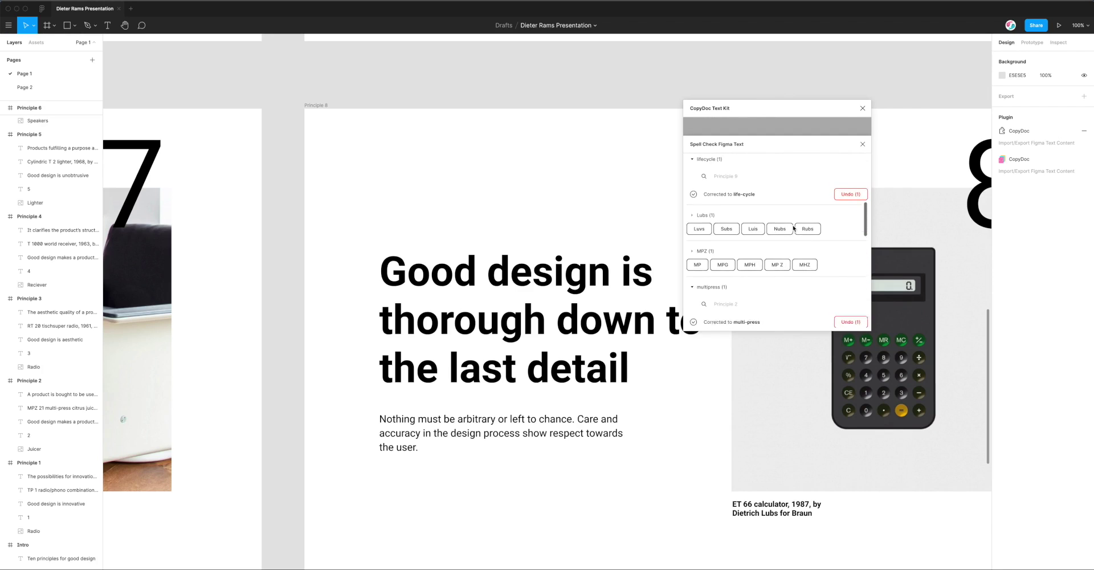
scroll(780, 233, "down", 1)
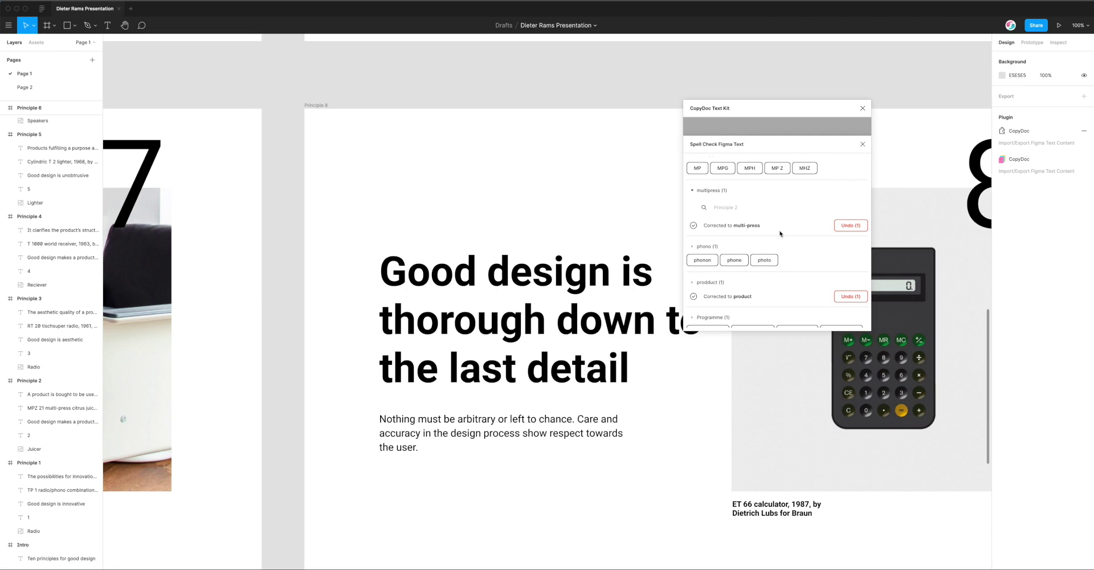
scroll(780, 233, "down", 5)
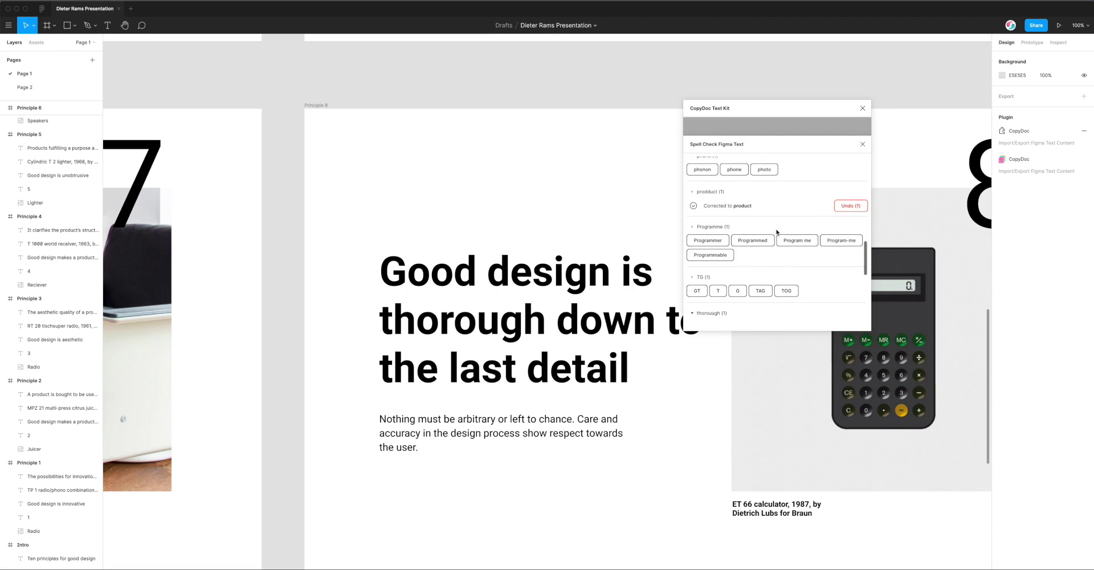
scroll(775, 232, "down", 4)
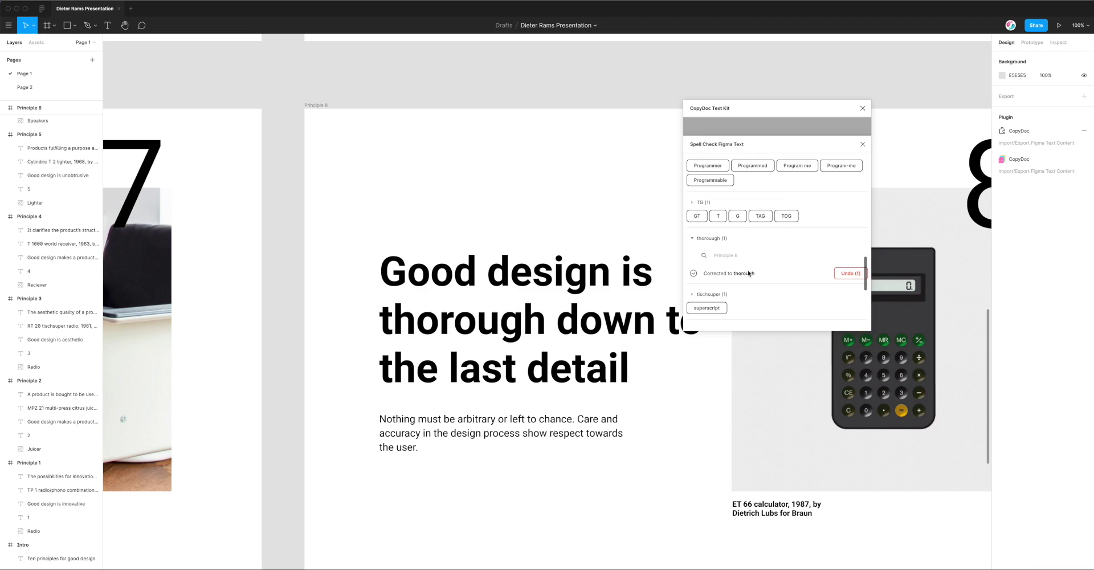
scroll(748, 273, "down", 2)
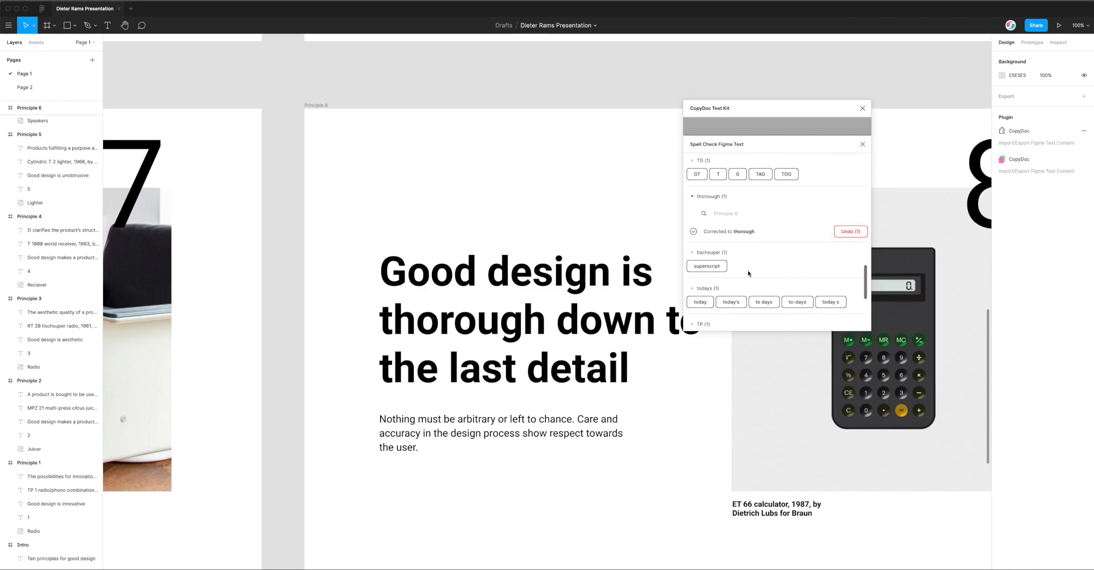
scroll(748, 257, "down", 5)
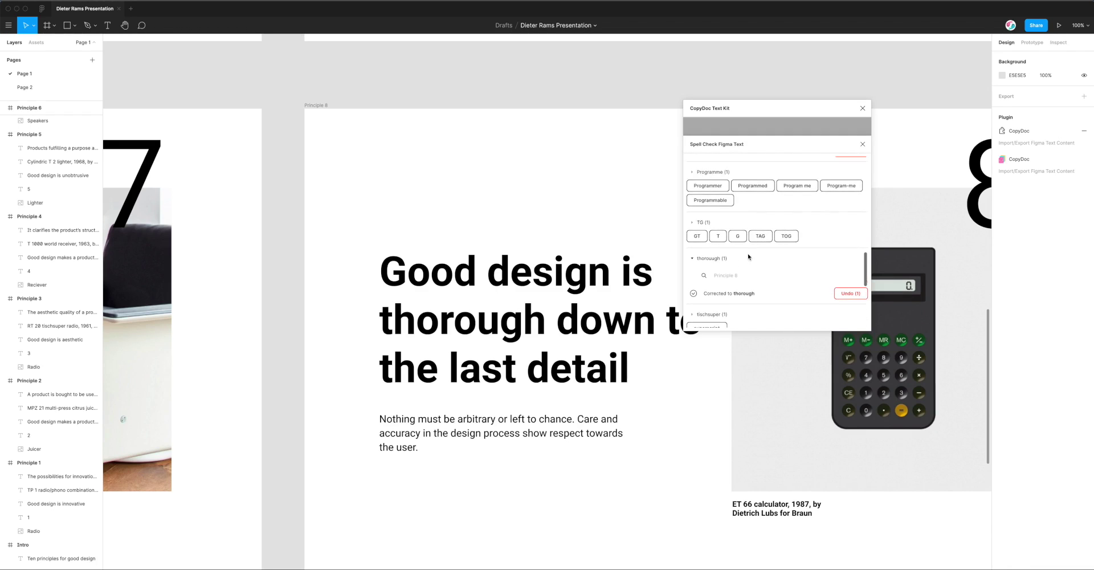
scroll(748, 256, "up", 5)
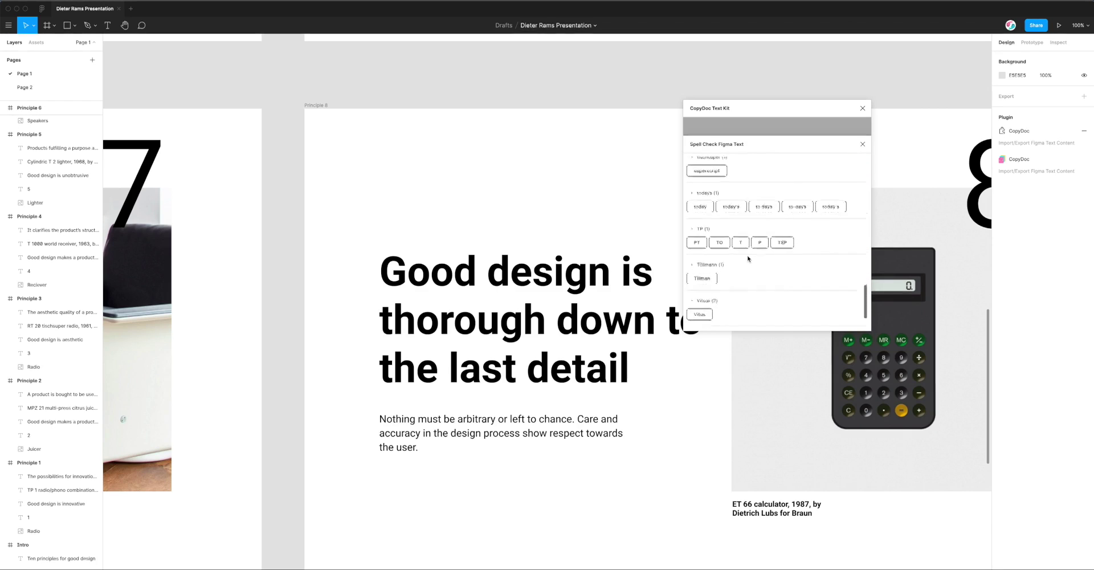
scroll(747, 249, "up", 5)
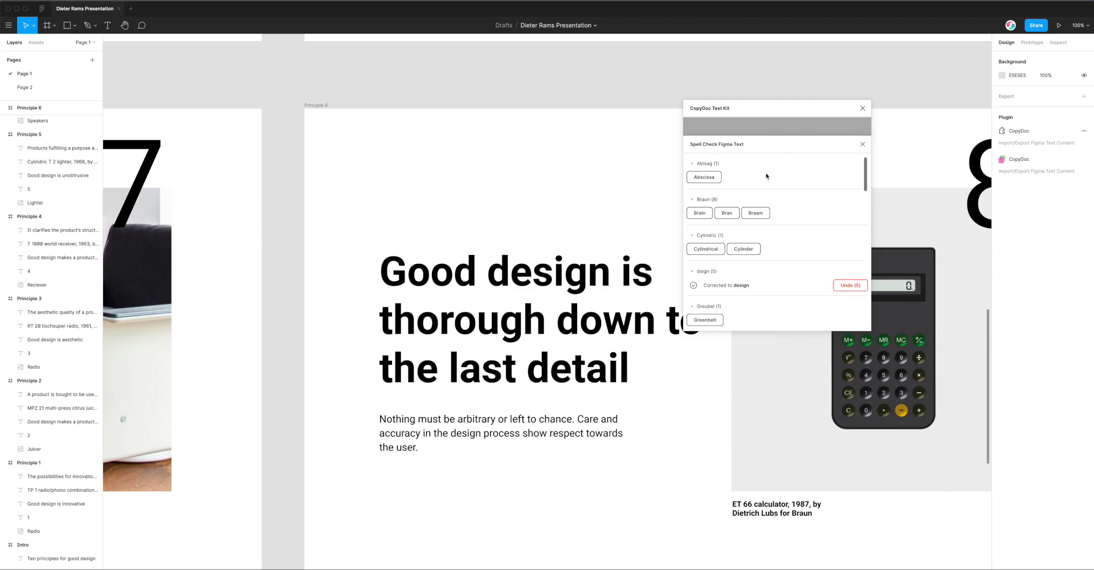
left_click_drag(770, 109, 799, 91)
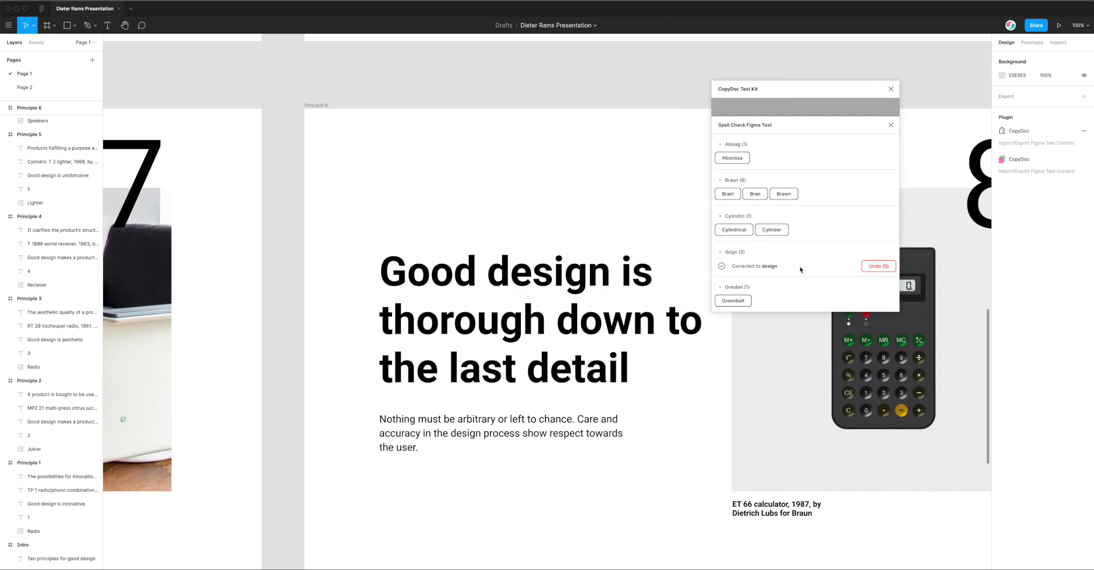
mouse_move(805, 88)
left_mouse_down()
mouse_move(791, 73)
mouse_move(796, 84)
left_mouse_up()
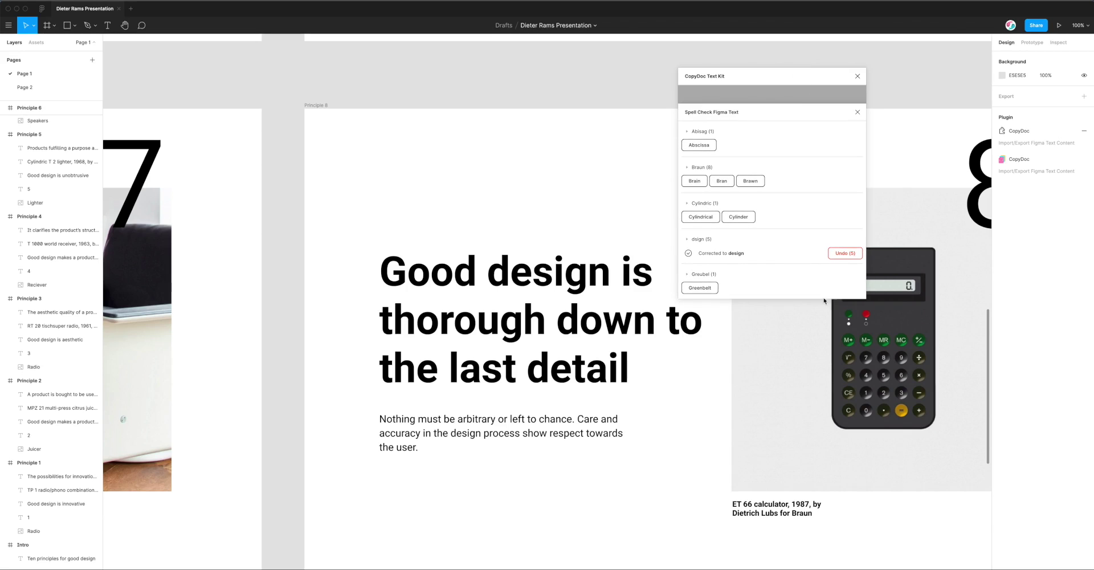
scroll(812, 255, "down", 5)
scroll(812, 256, "down", 2)
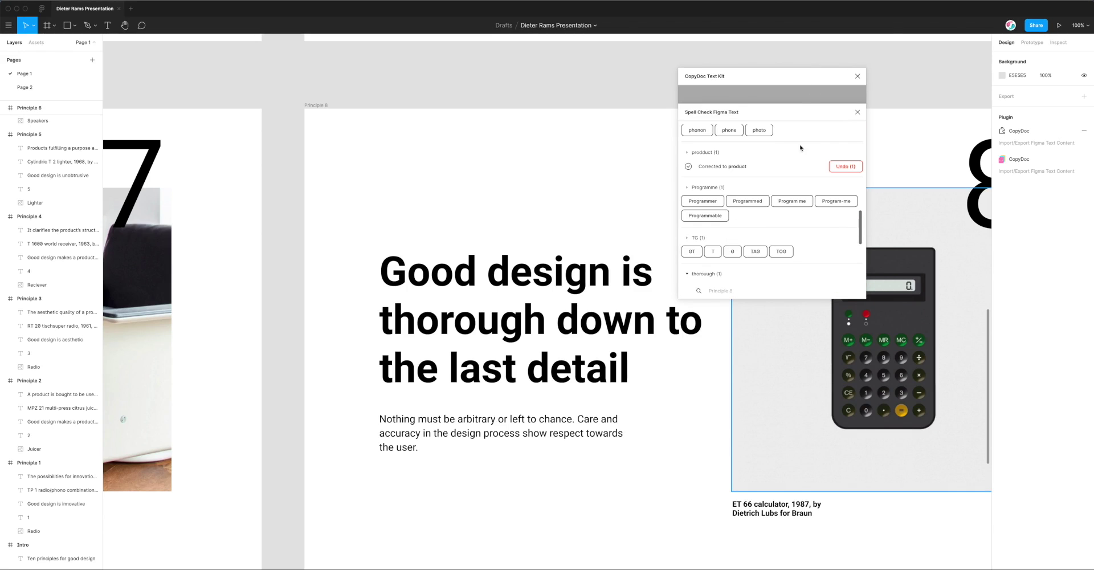
left_click_drag(829, 80, 810, 78)
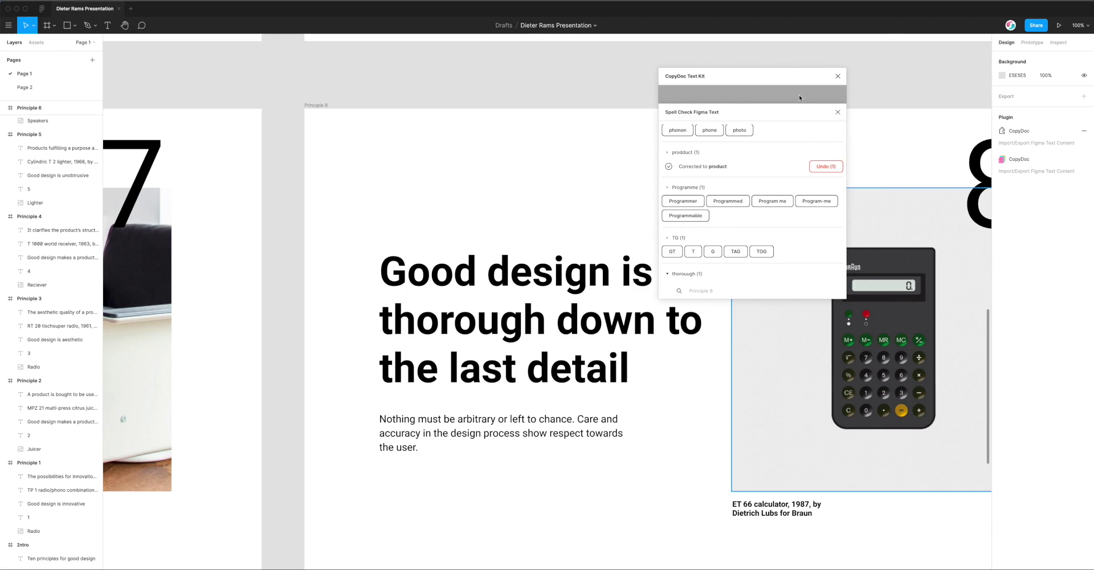
left_click(799, 98)
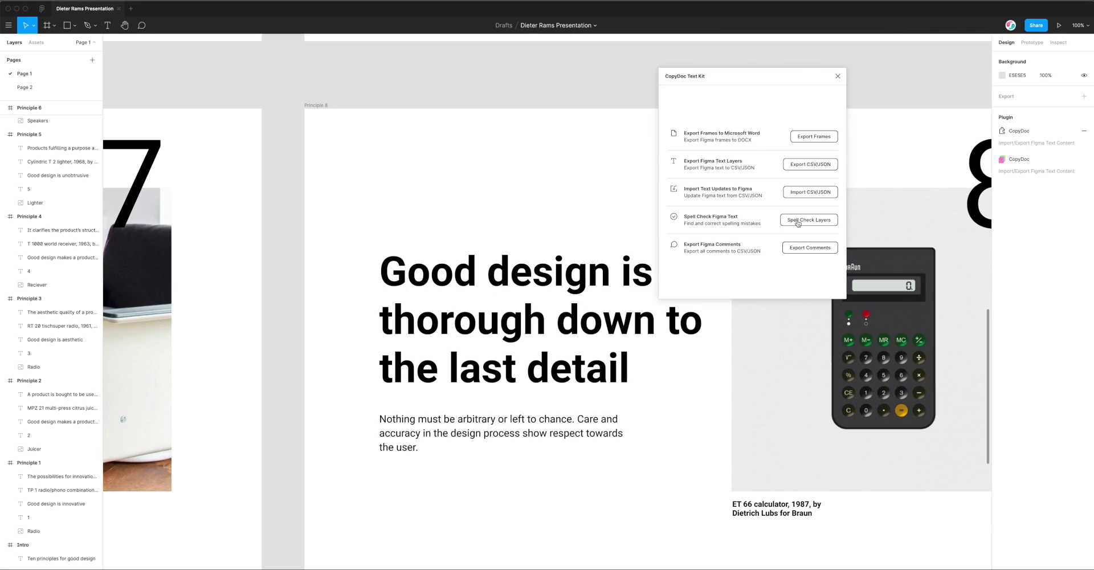
Step: Run Spell Check Layers again and review the remaining flagged words like Abisag, Braun and Cylindric
left_click(796, 221)
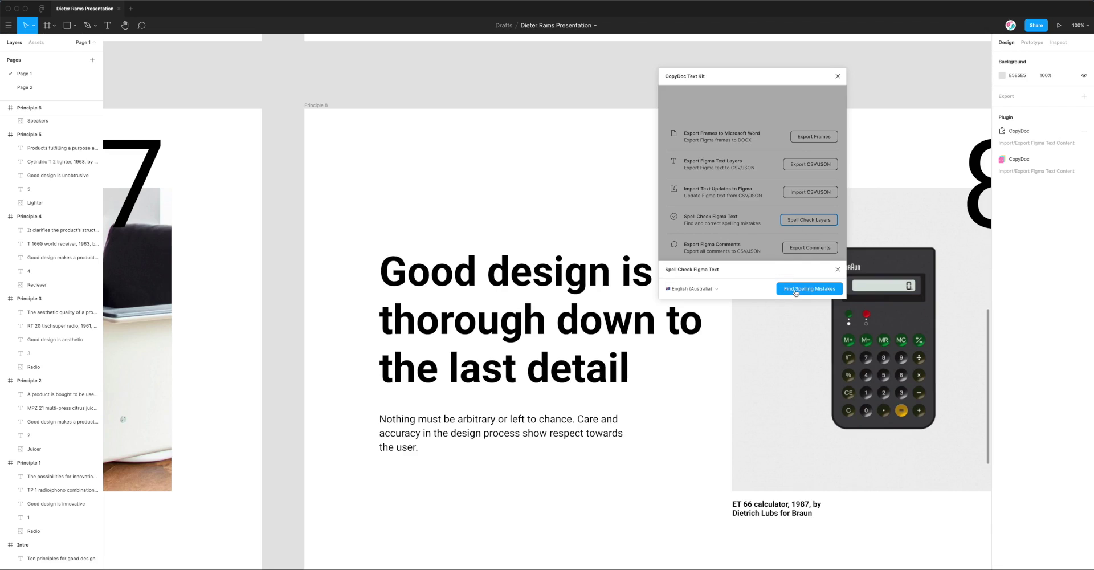
left_click(796, 292)
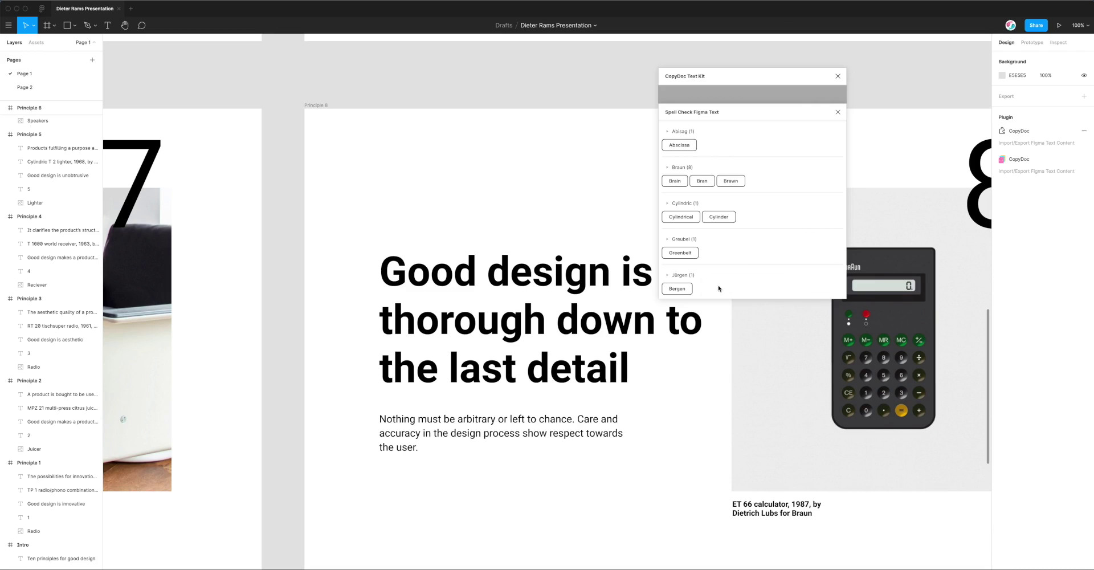
scroll(757, 270, "down", 1)
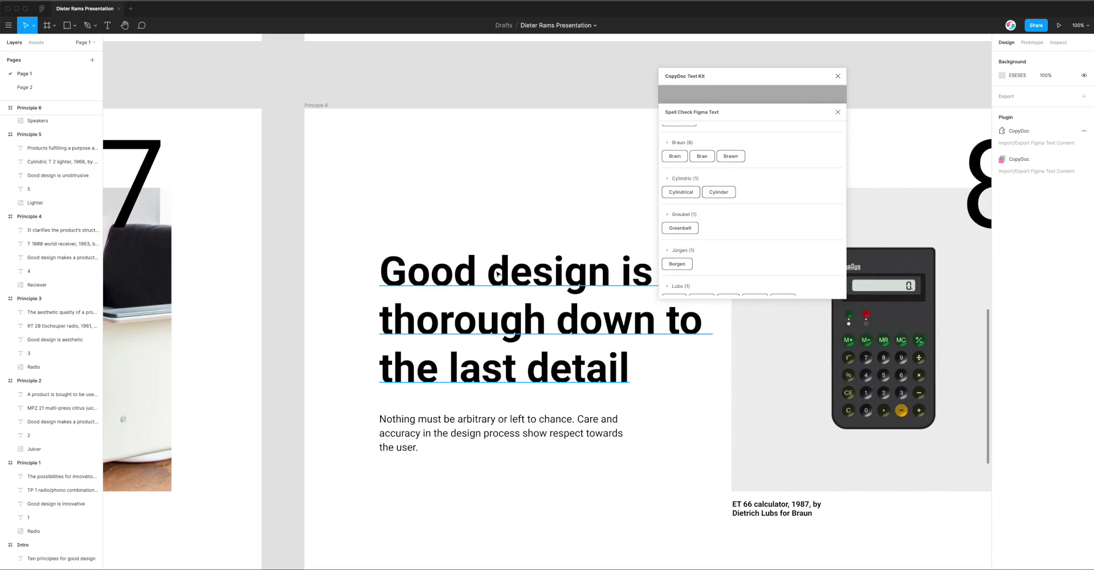
scroll(735, 259, "down", 1)
scroll(739, 258, "up", 2)
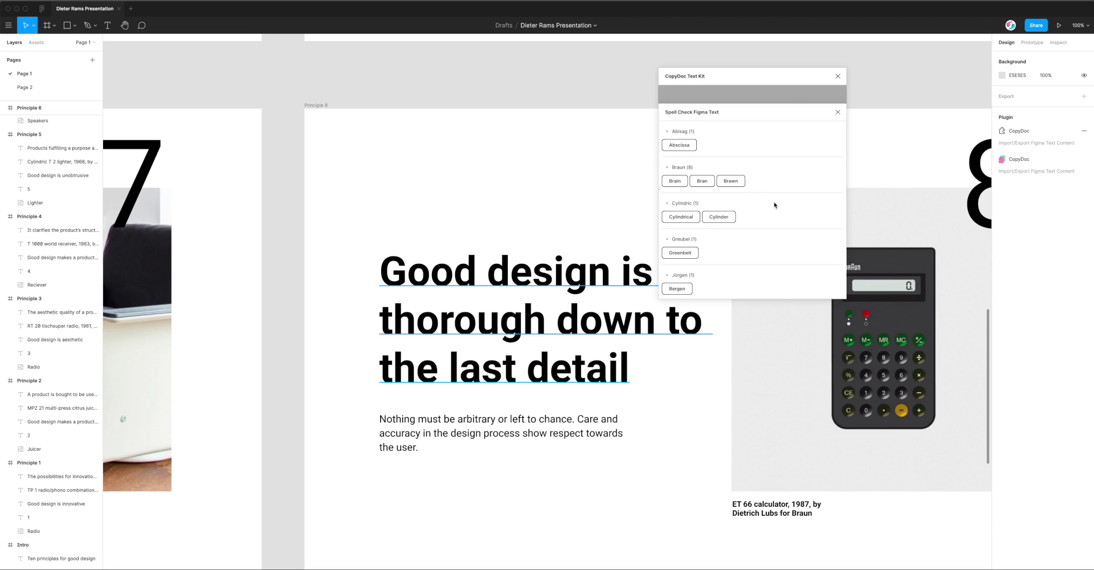
scroll(770, 202, "down", 1)
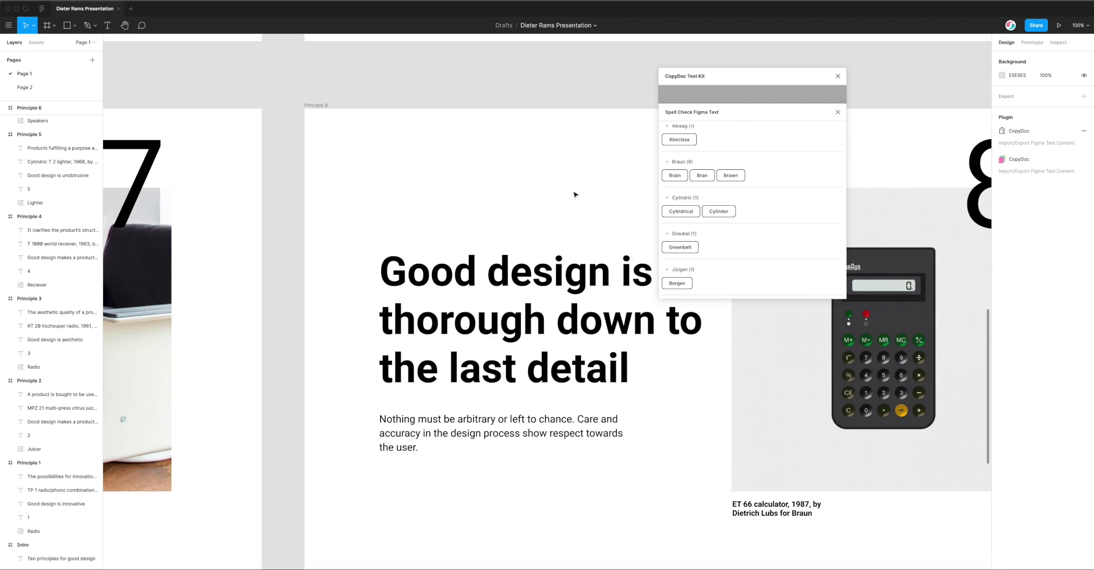
Step: Clear the canvas selection and undo the corrections with Cmd+Z, confirming 'dsign' is back in Principle 1
scroll(575, 193, "right", 3)
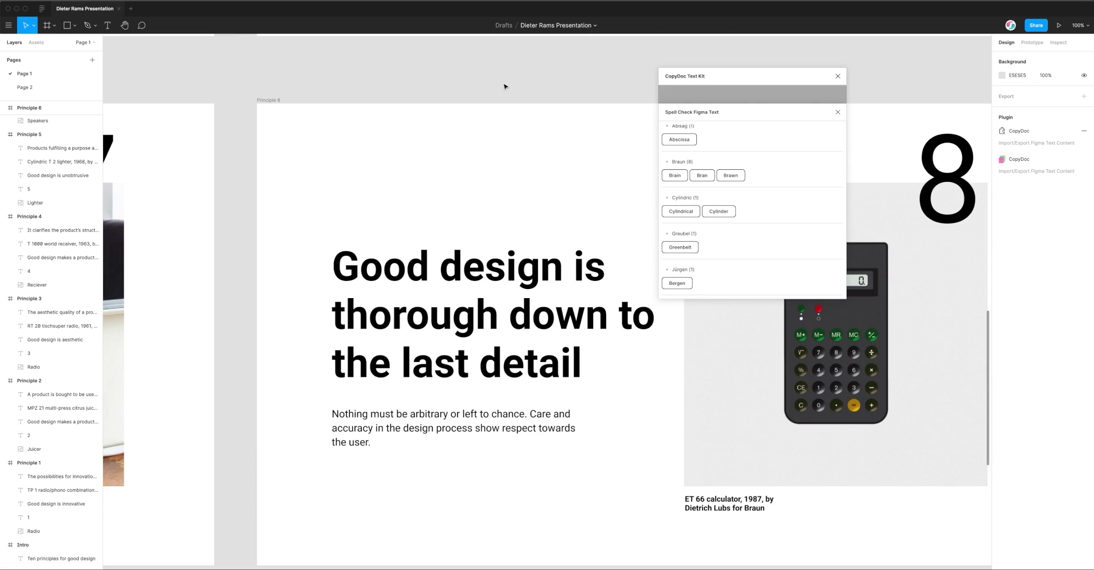
scroll(504, 87, "down", 10)
left_click(563, 243)
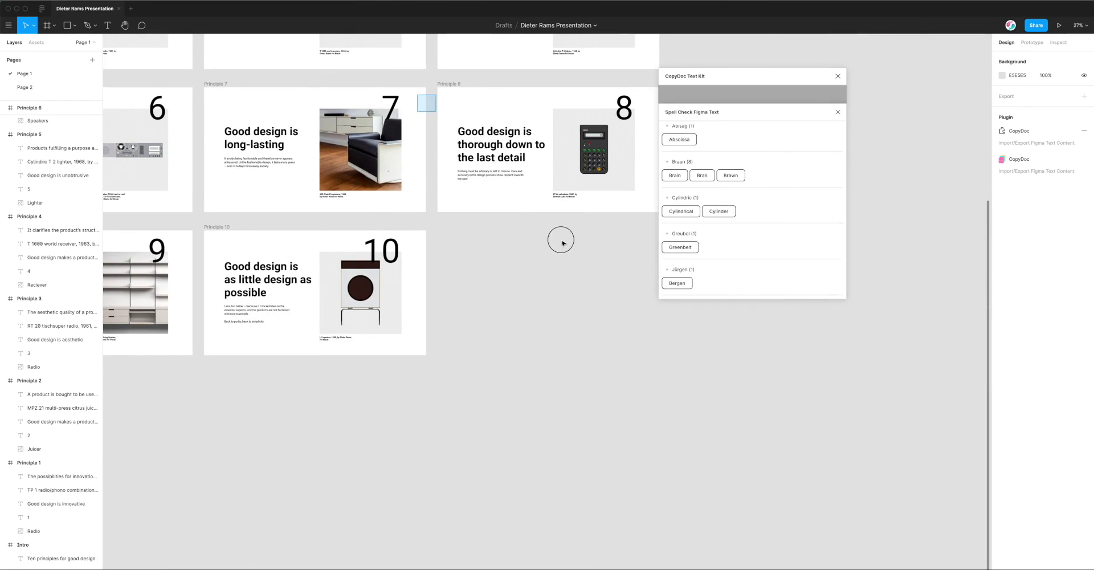
mouse_move(563, 244)
left_mouse_down()
mouse_move(537, 251)
mouse_move(566, 246)
left_mouse_up()
left_click(551, 242)
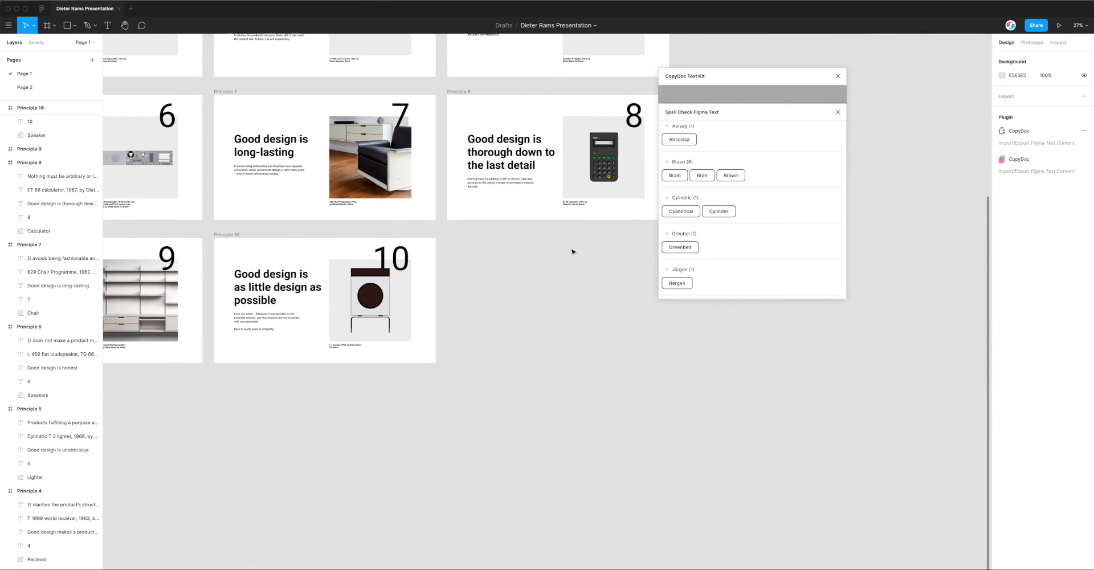
scroll(572, 246, "up", 5)
scroll(571, 247, "left", 4)
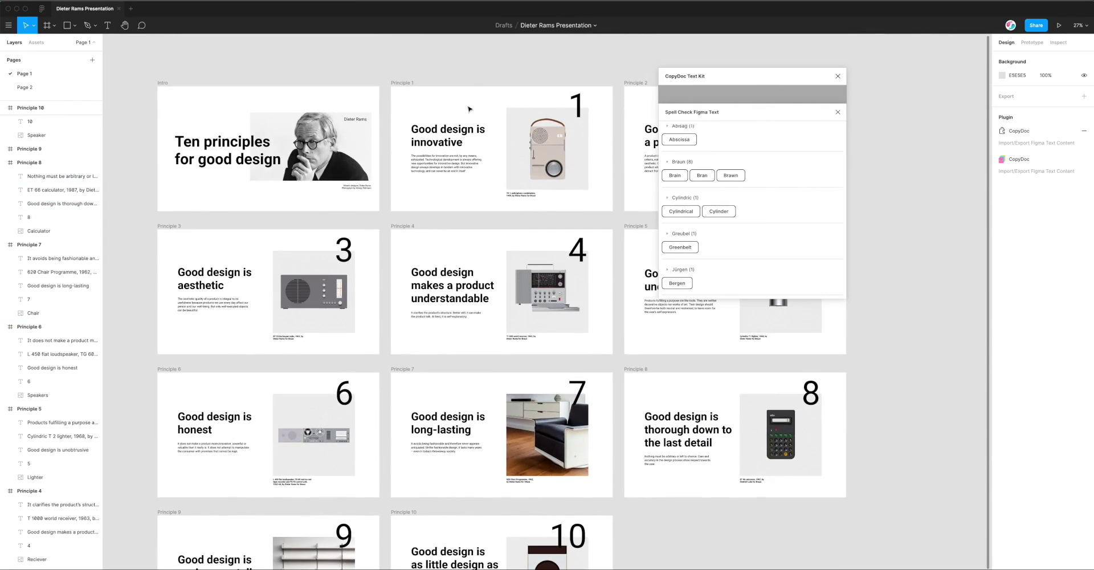
key("super+z")
key("super+z")
key("super+z")
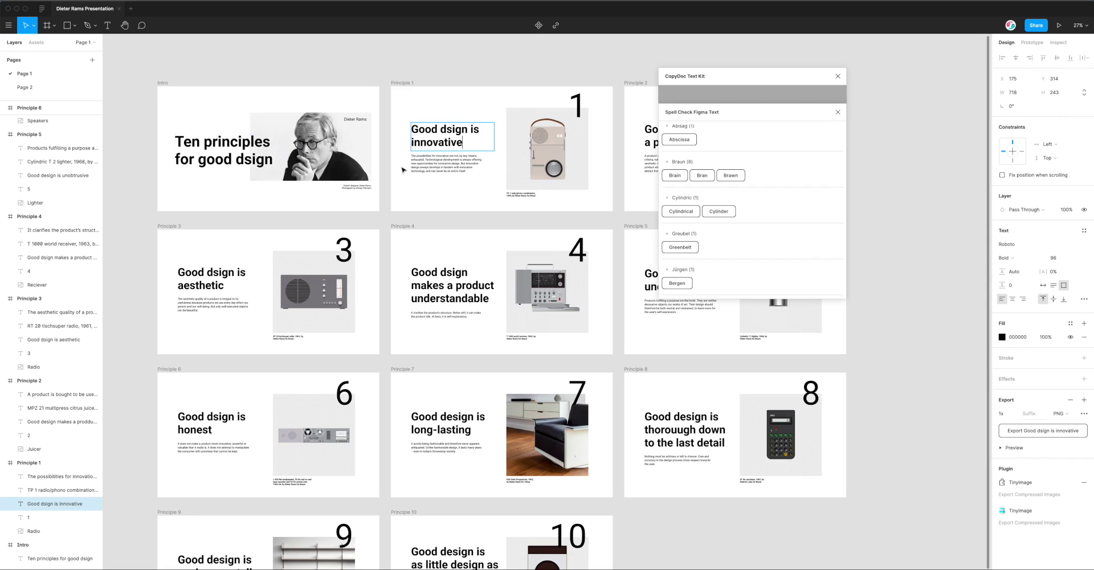
left_click_drag(434, 129, 463, 129)
key("Escape")
Step: Run a fresh CopyDoc spell check for spelling mistakes in the slides' text
left_click(766, 105)
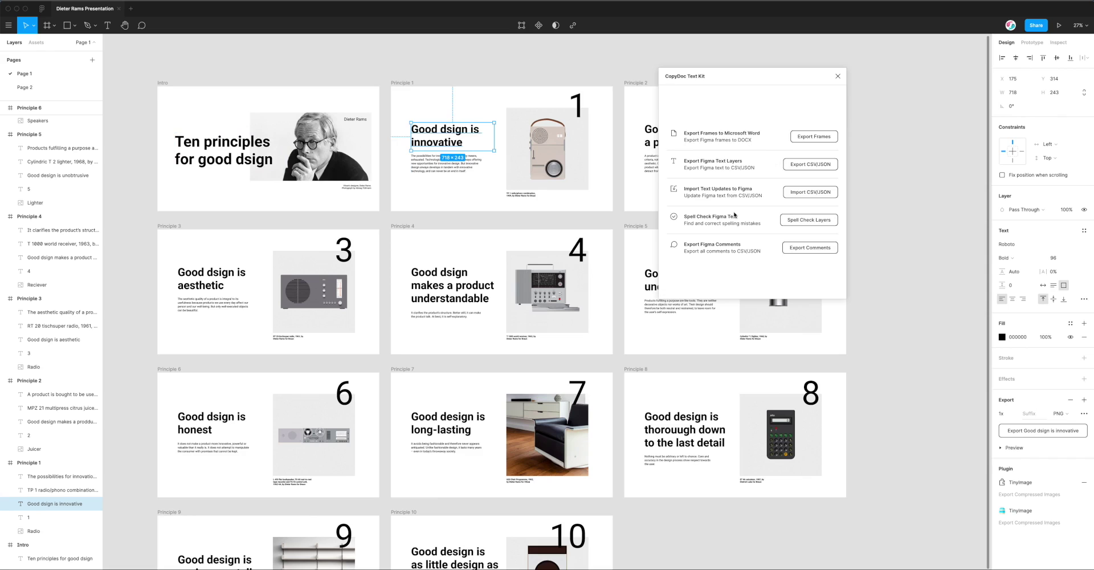
left_click(800, 224)
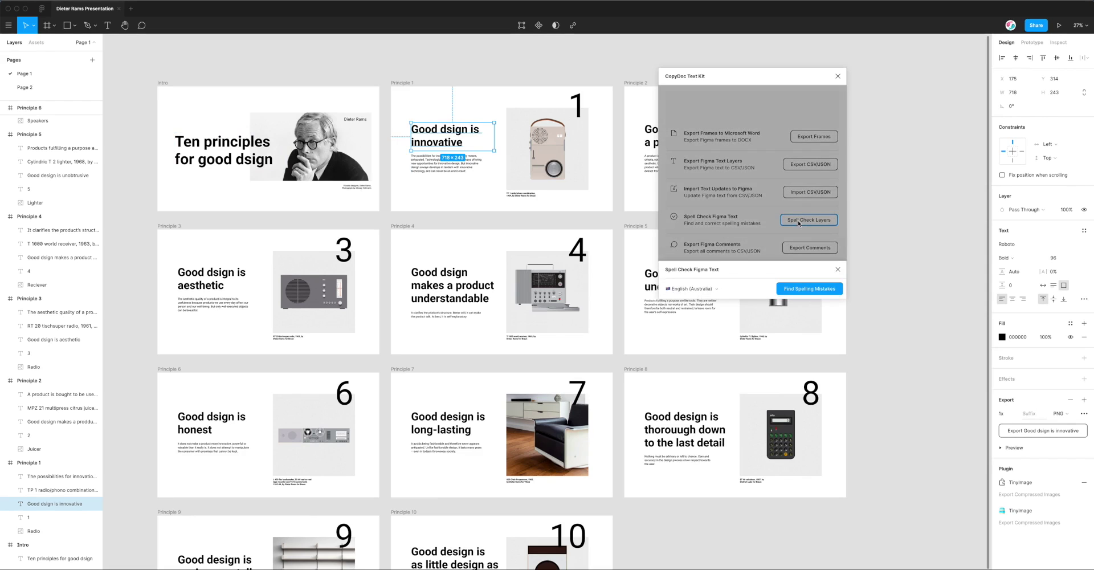
left_click(790, 290)
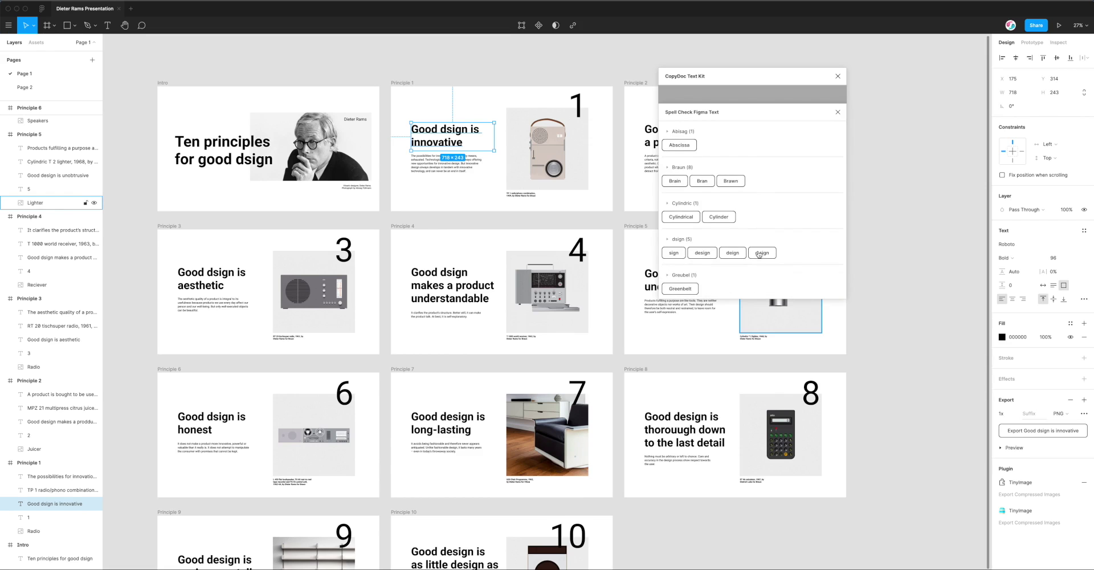
scroll(759, 254, "down", 1)
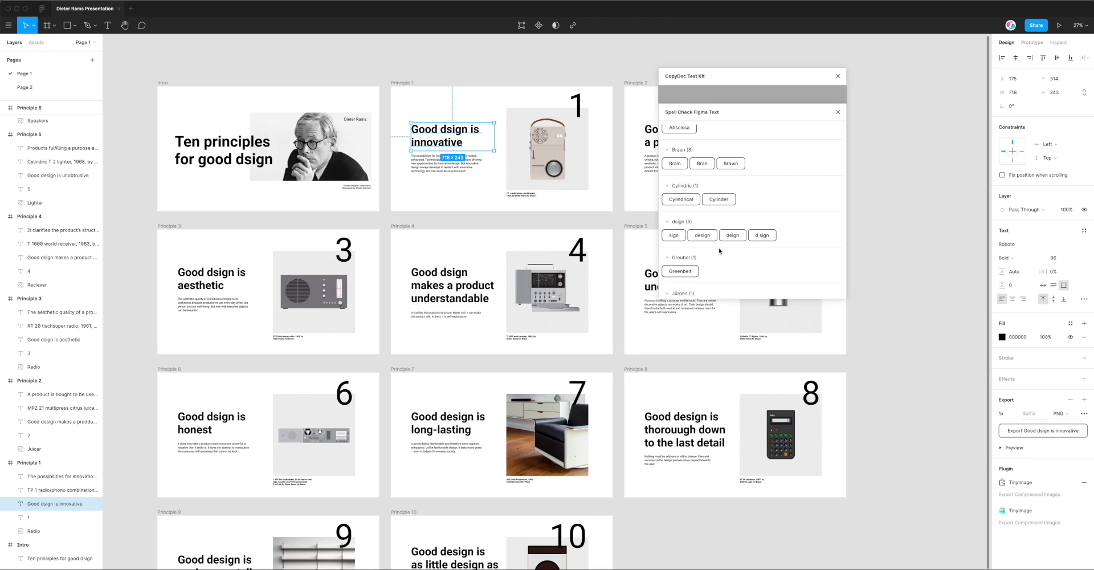
Step: Accept the 'design' suggestion to correct all five 'dsign' occurrences
left_click(702, 235)
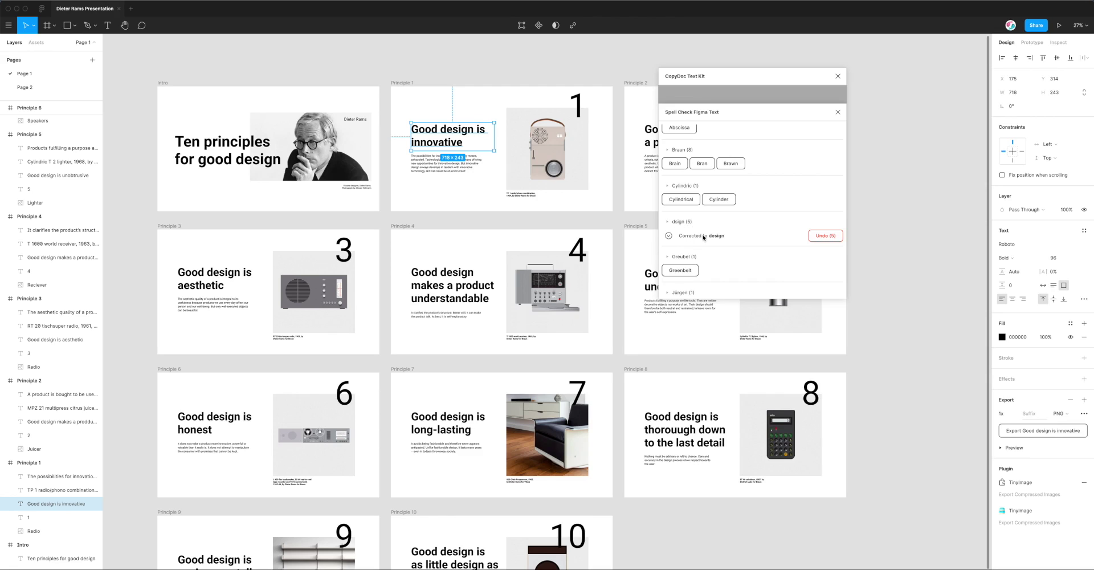
scroll(713, 234, "down", 10)
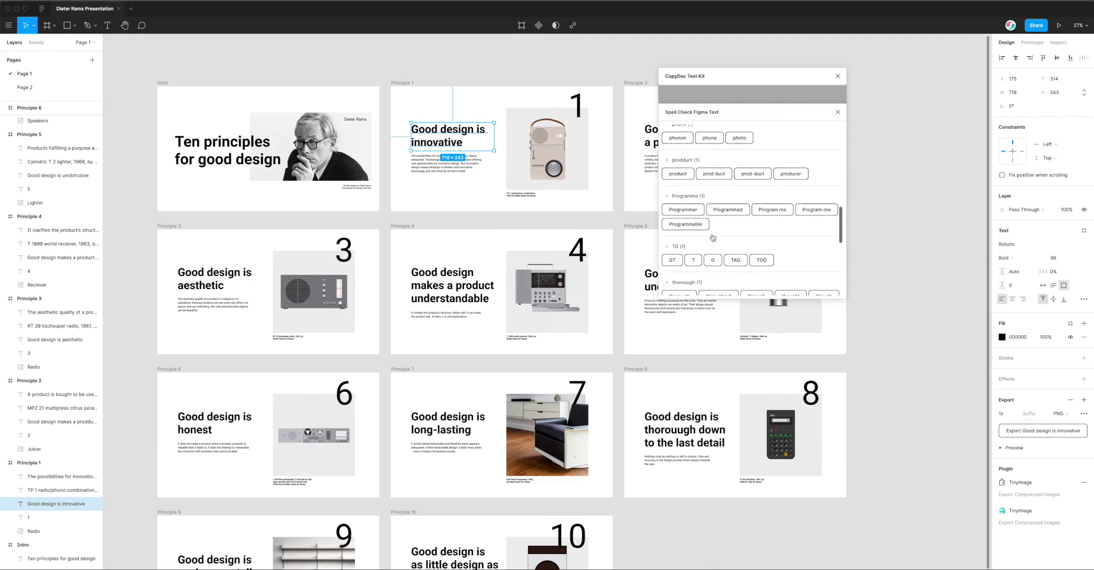
scroll(712, 234, "up", 10)
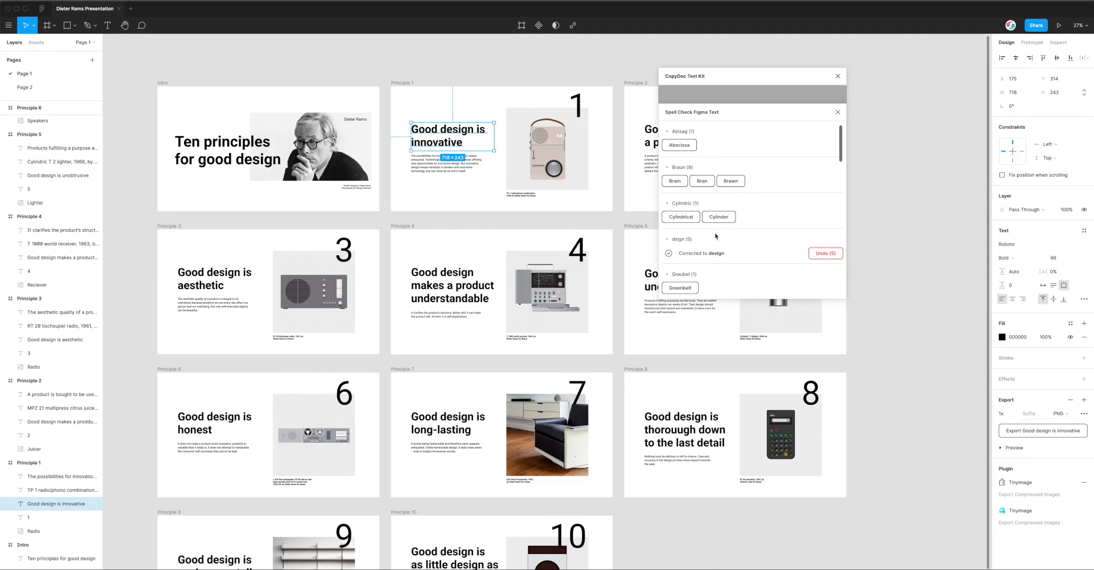
Step: Nudge the spell-check window up, review the results, and deselect the title text
scroll(749, 216, "down", 1)
left_click_drag(741, 80, 739, 73)
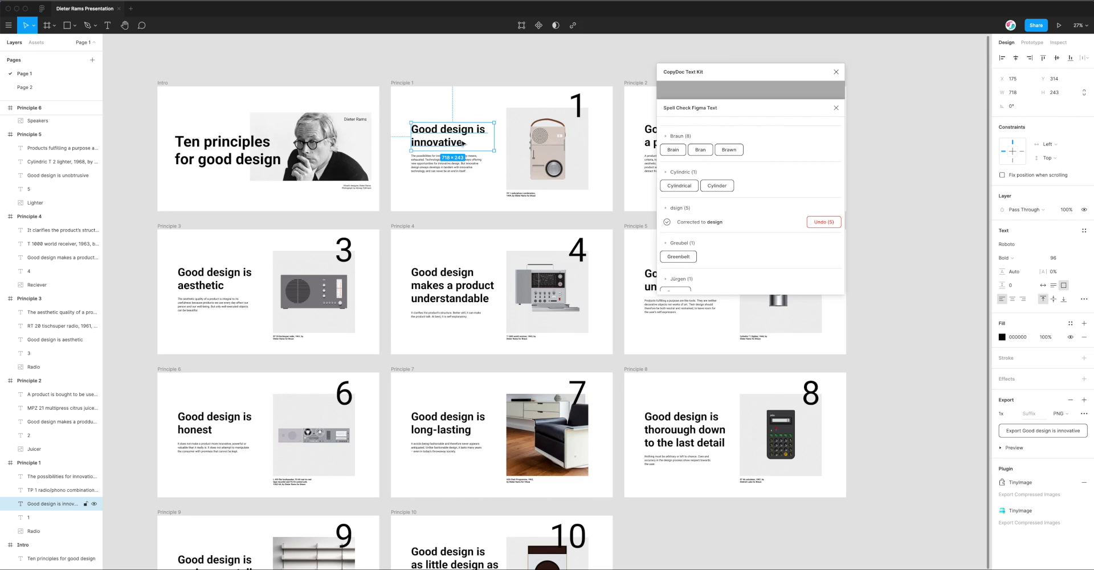
scroll(464, 143, "left", 3)
scroll(464, 144, "right", 5)
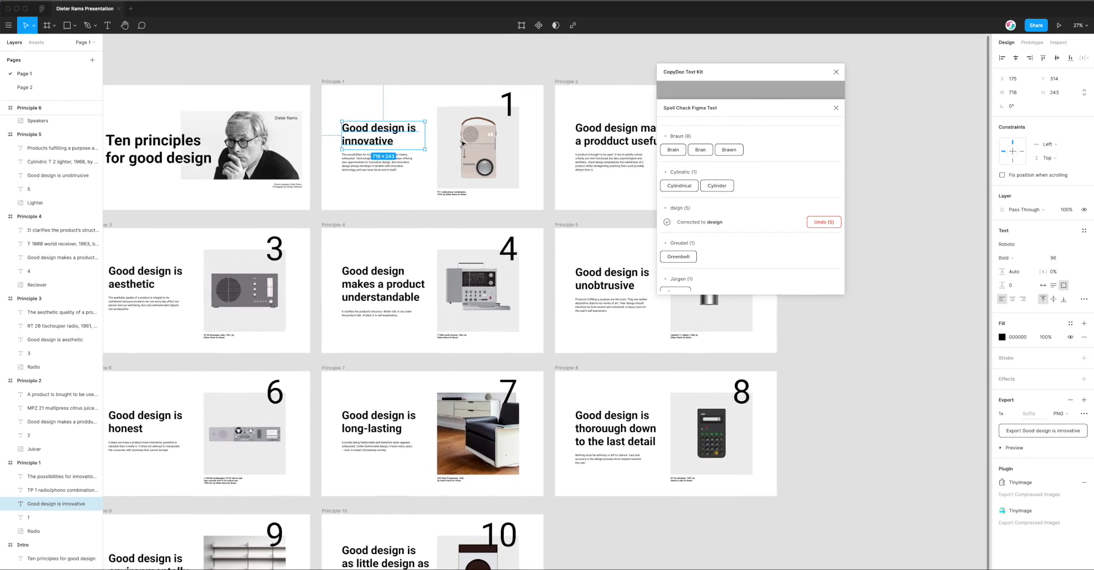
scroll(463, 143, "right", 1)
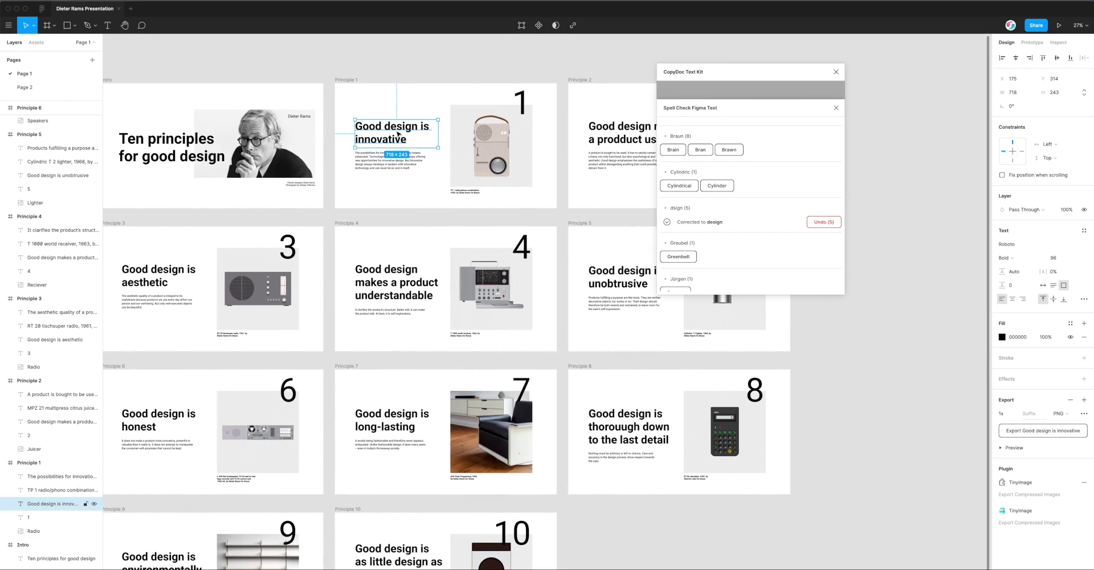
scroll(399, 135, "left", 2)
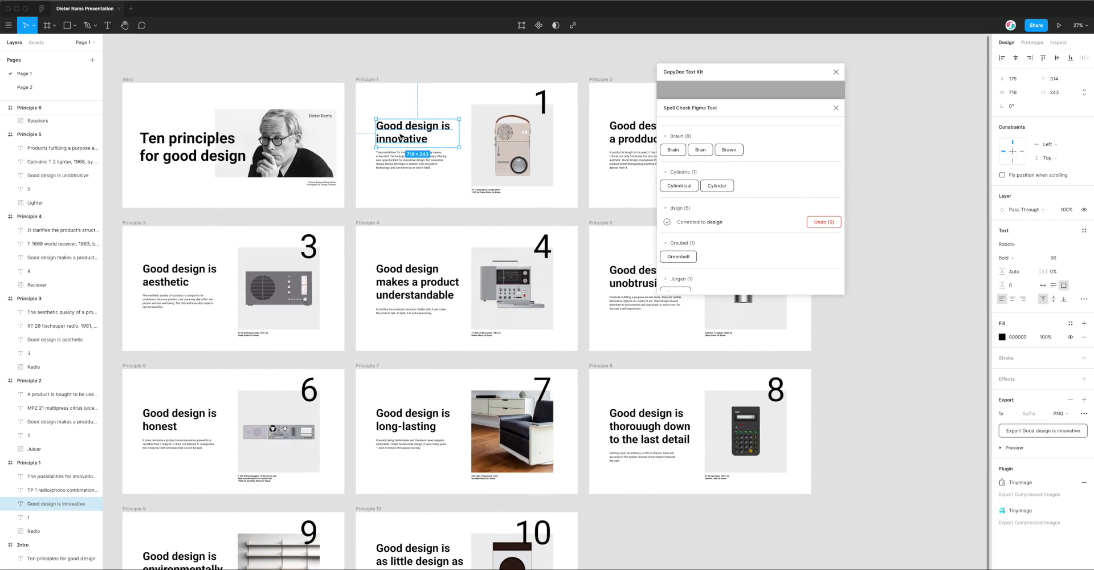
scroll(400, 137, "down", 1)
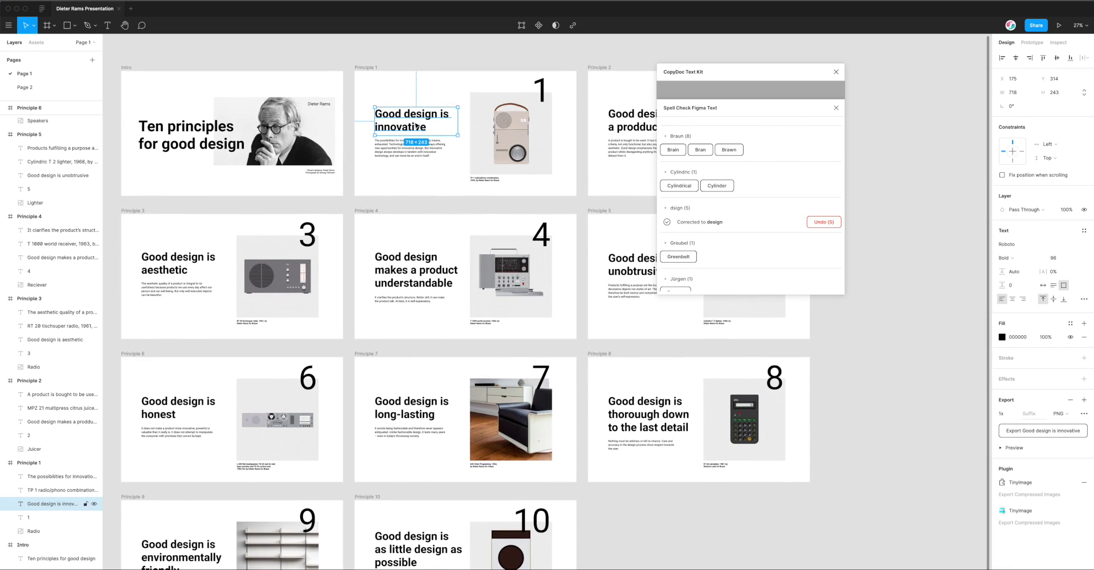
scroll(418, 125, "down", 1)
scroll(418, 126, "left", 1)
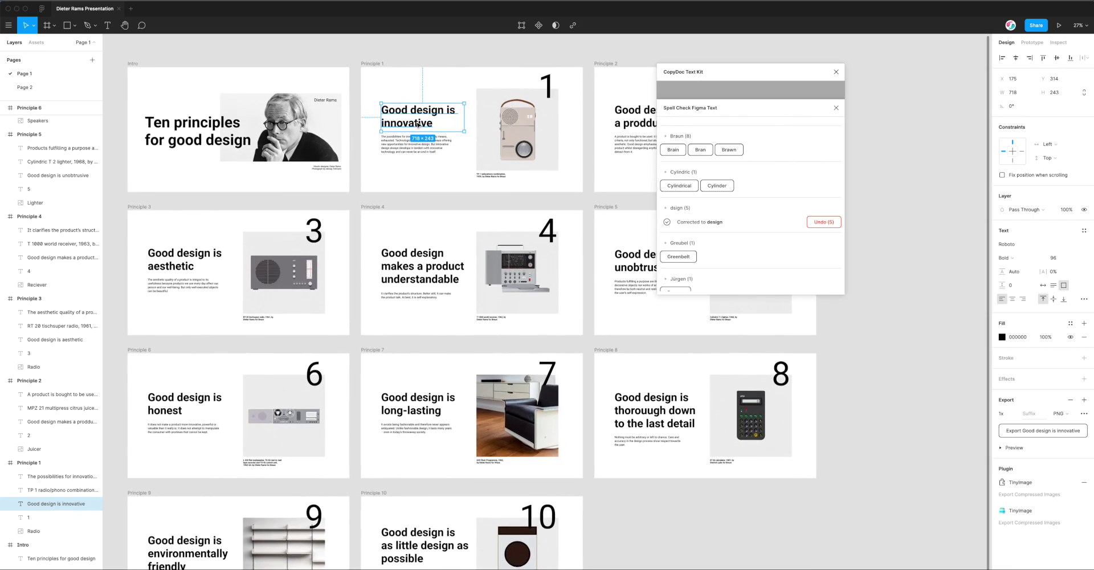
left_click(588, 159)
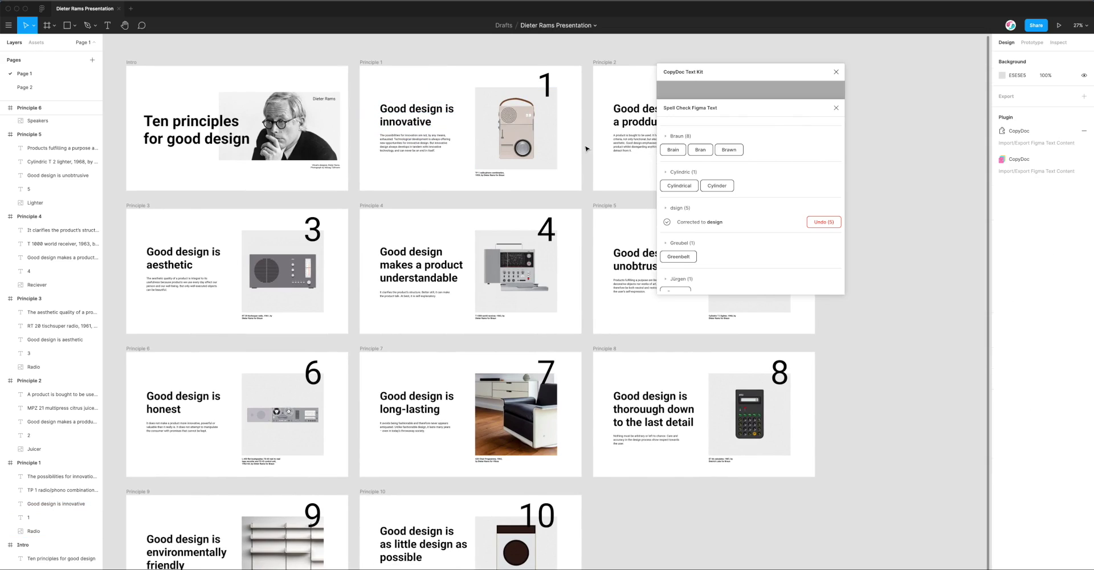
Step: Move the spell-check window further left over the slides and review the flagged words
scroll(593, 151, "down", 1)
scroll(592, 151, "left", 1)
scroll(684, 165, "up", 2)
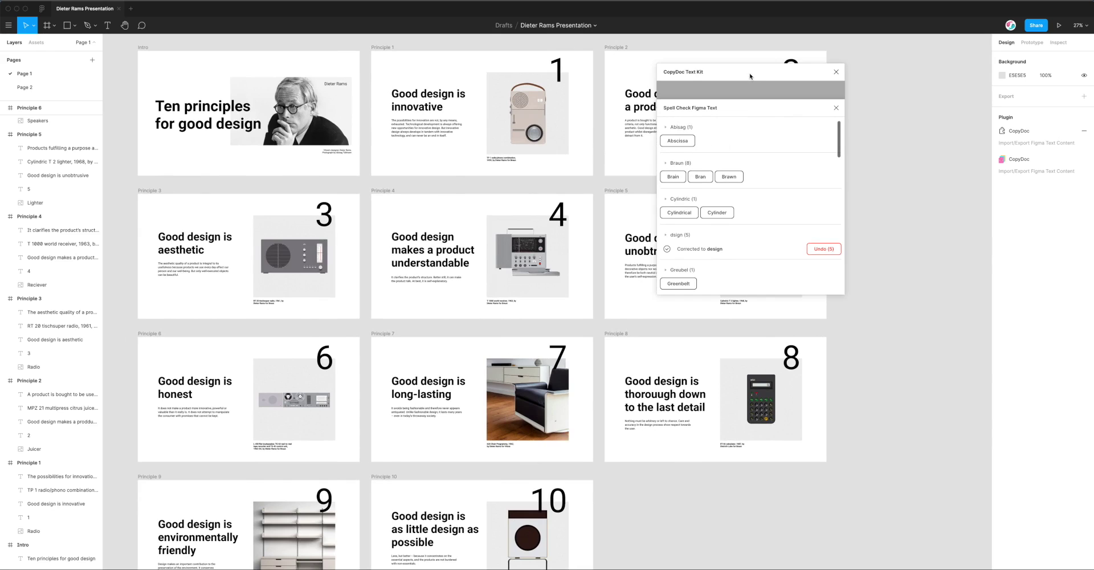
left_click_drag(751, 77, 690, 84)
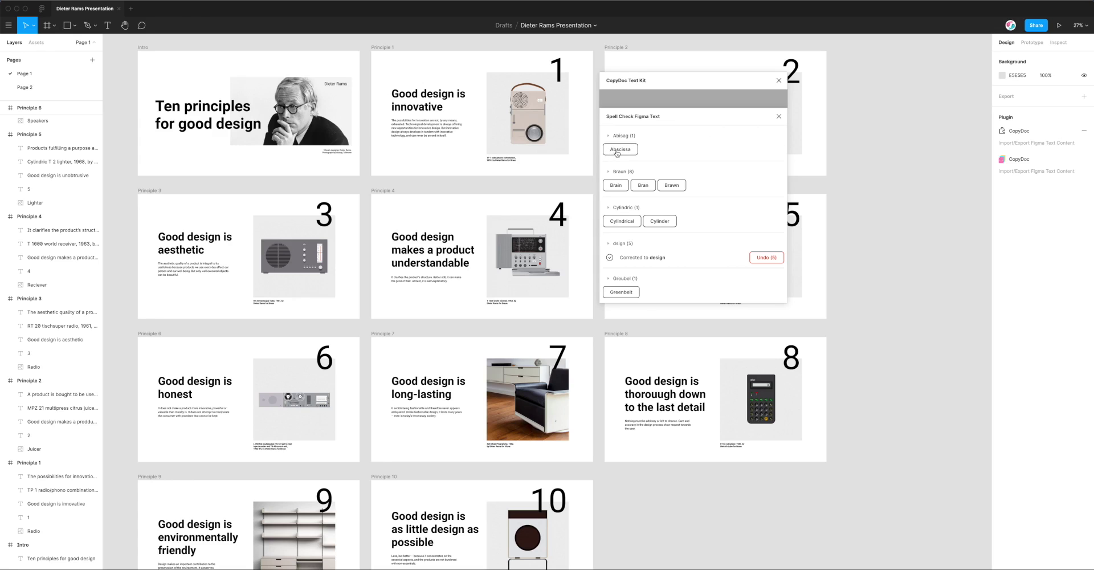
scroll(666, 193, "down", 3)
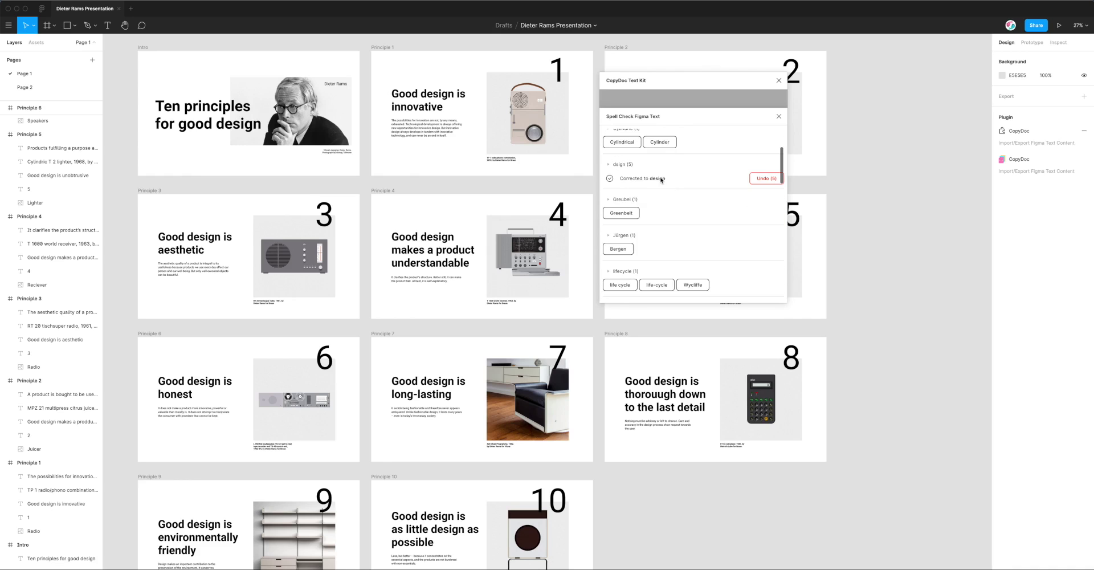
scroll(666, 176, "down", 5)
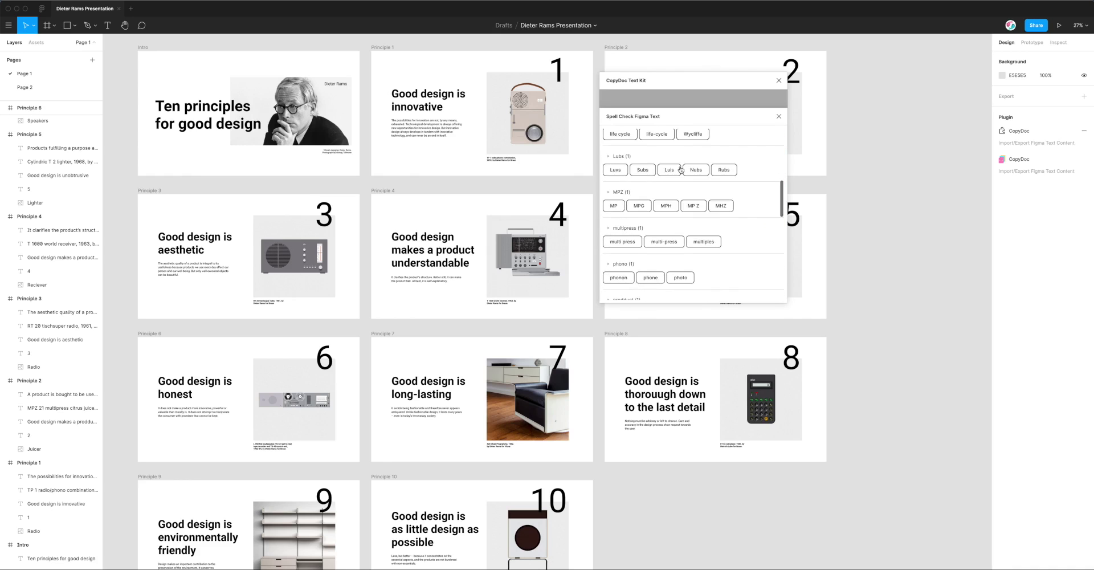
scroll(681, 170, "down", 8)
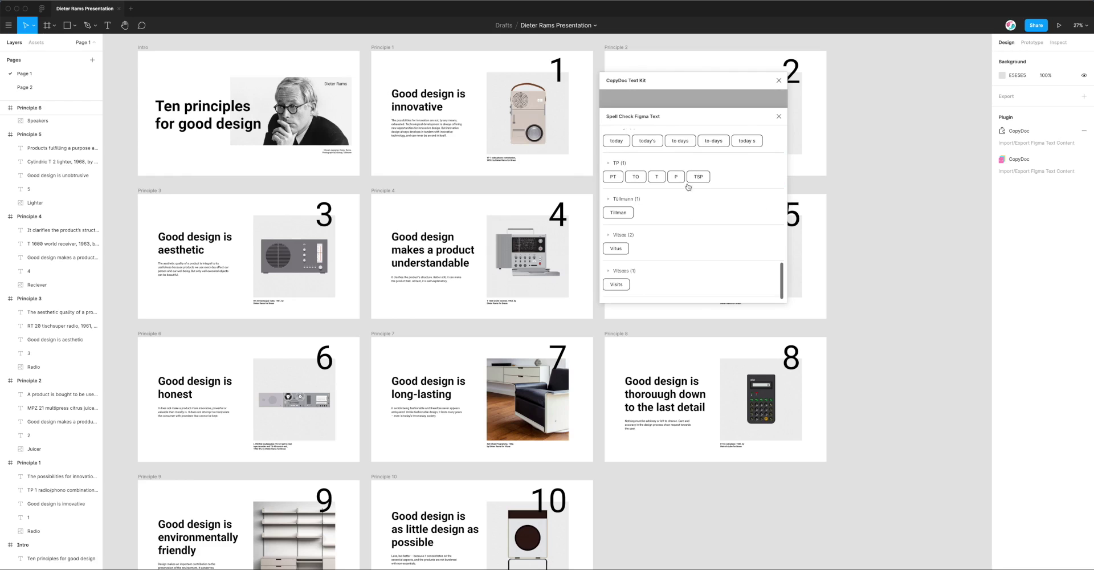
scroll(700, 221, "up", 8)
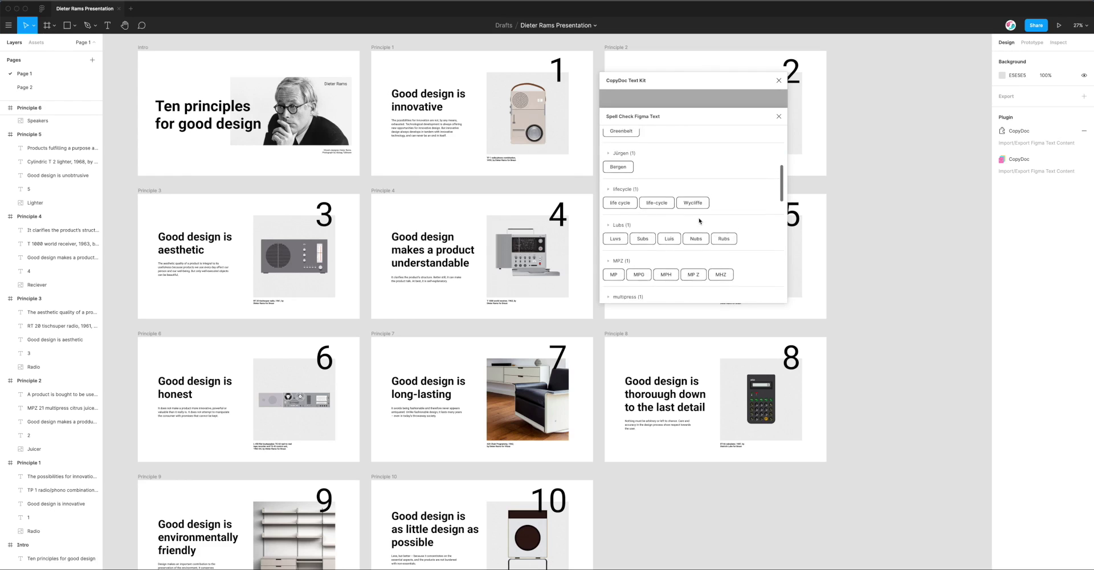
scroll(700, 221, "up", 5)
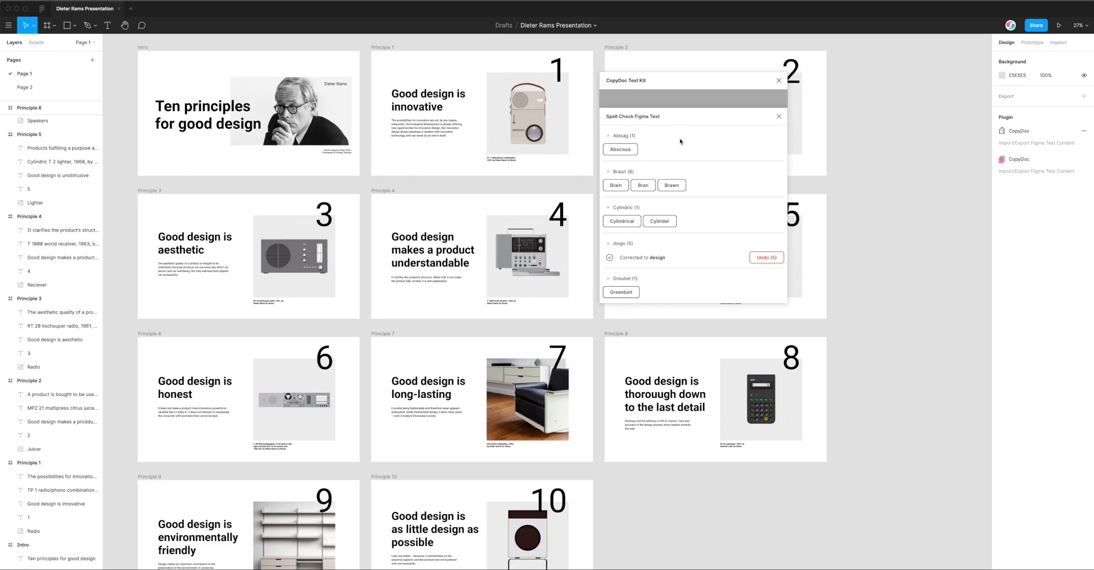
left_click_drag(676, 80, 675, 83)
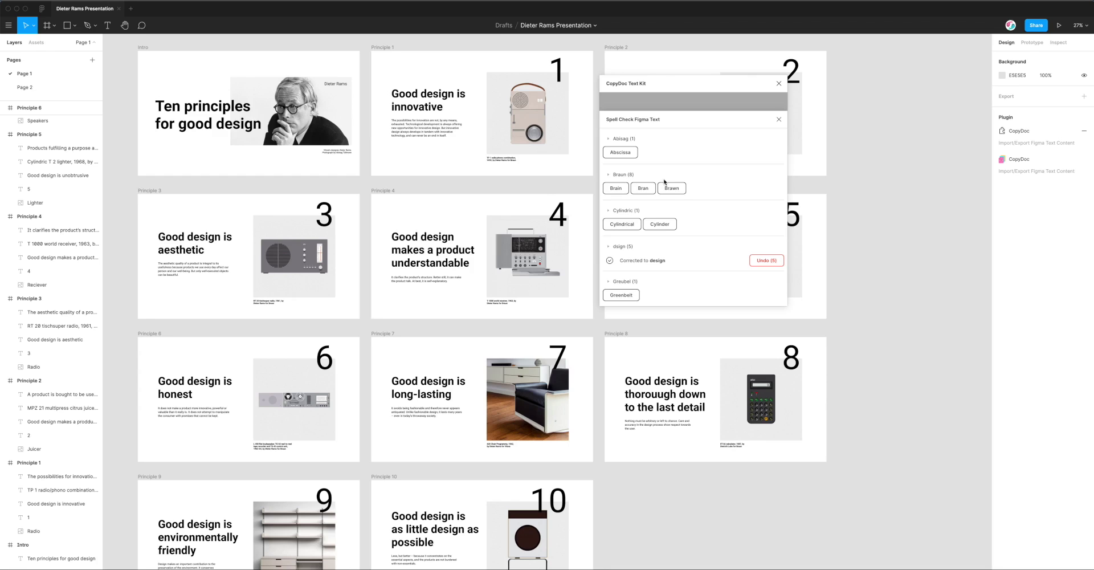
scroll(704, 188, "down", 10)
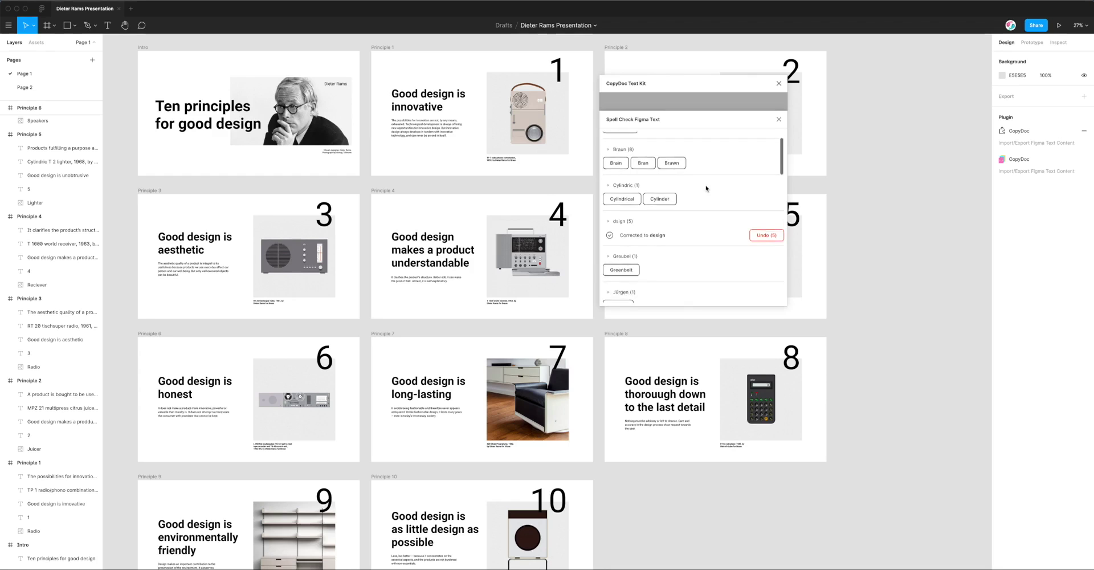
scroll(704, 188, "down", 1)
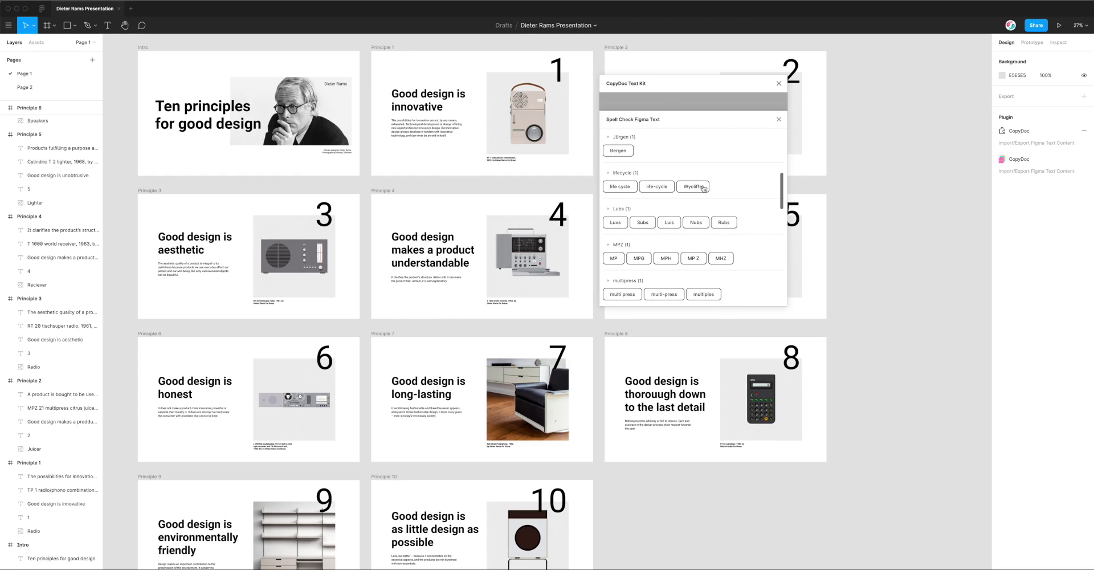
scroll(741, 194, "down", 3)
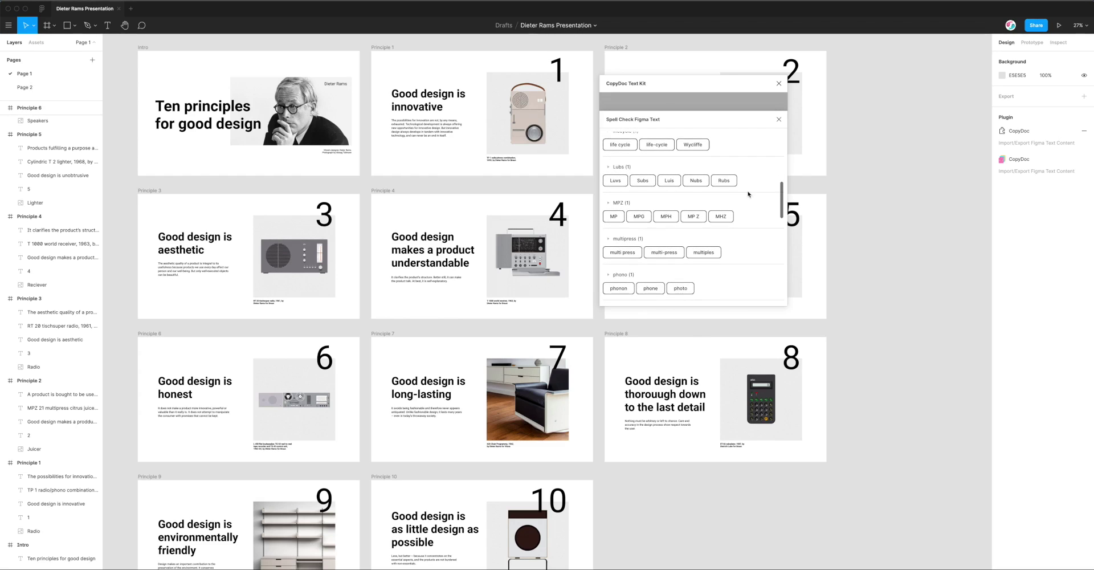
scroll(756, 201, "down", 3)
scroll(721, 213, "down", 3)
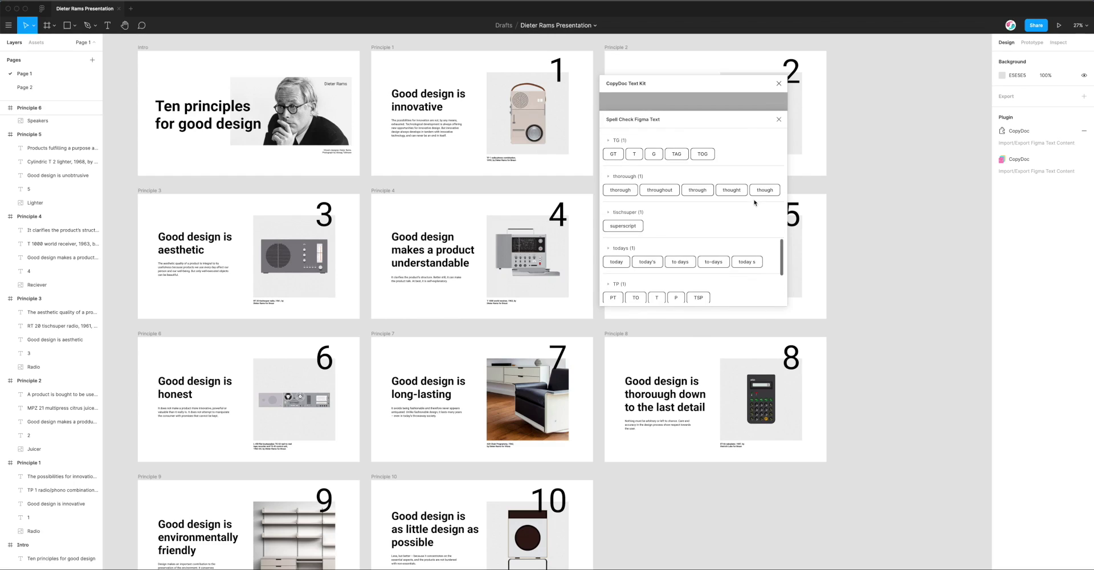
scroll(721, 212, "down", 1)
scroll(707, 211, "up", 15)
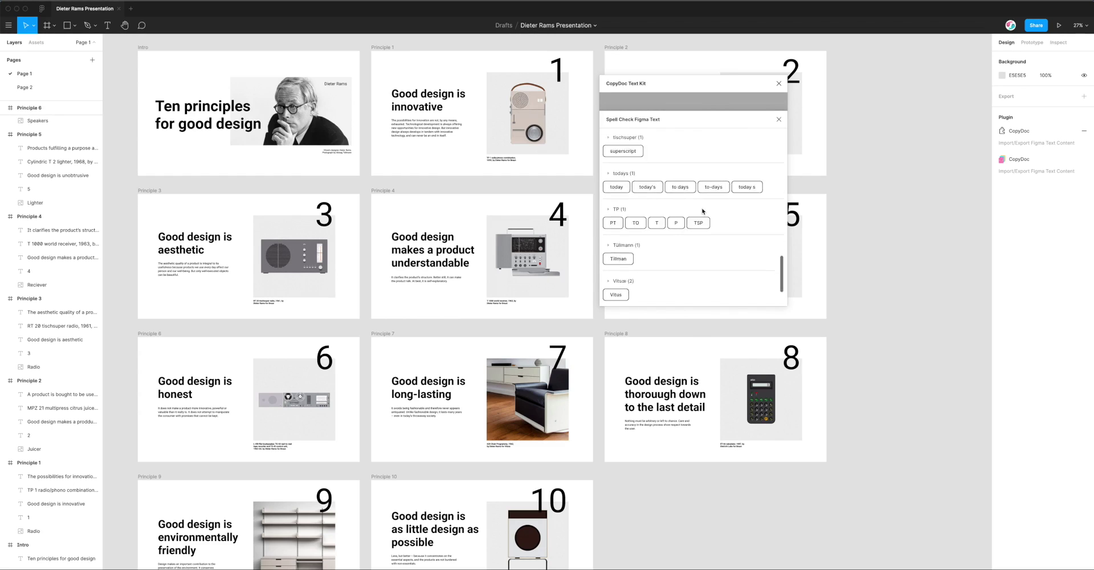